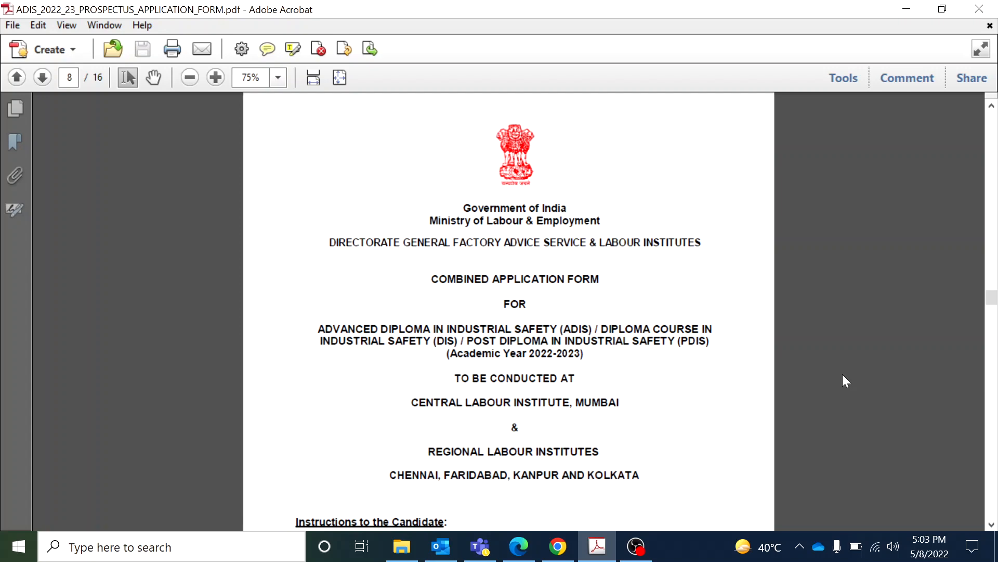
Scroll toward the page 9 application form and briefly highlight the academic year in its title
left_click(991, 525)
left_click_drag(992, 525, 991, 527)
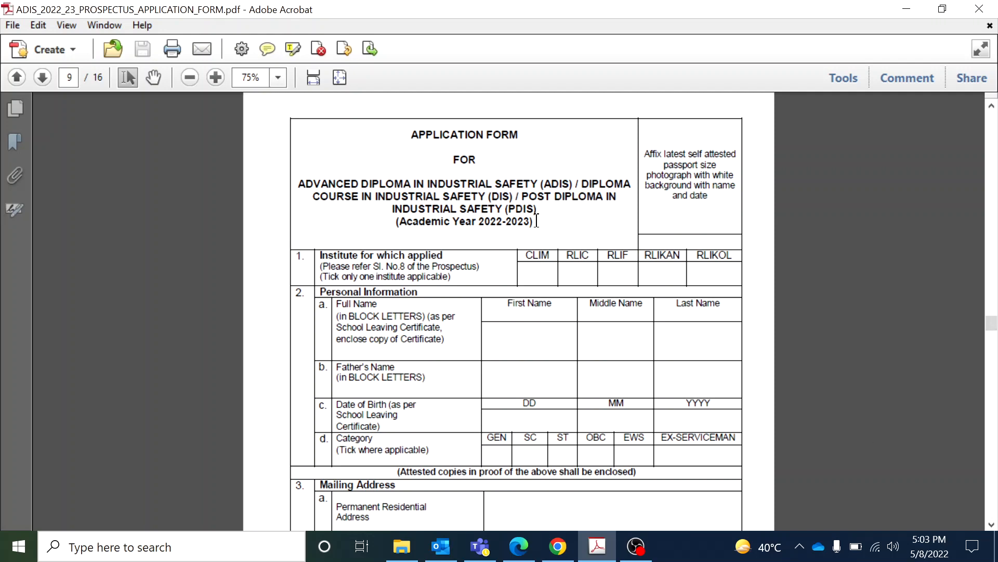
left_click_drag(536, 221, 400, 222)
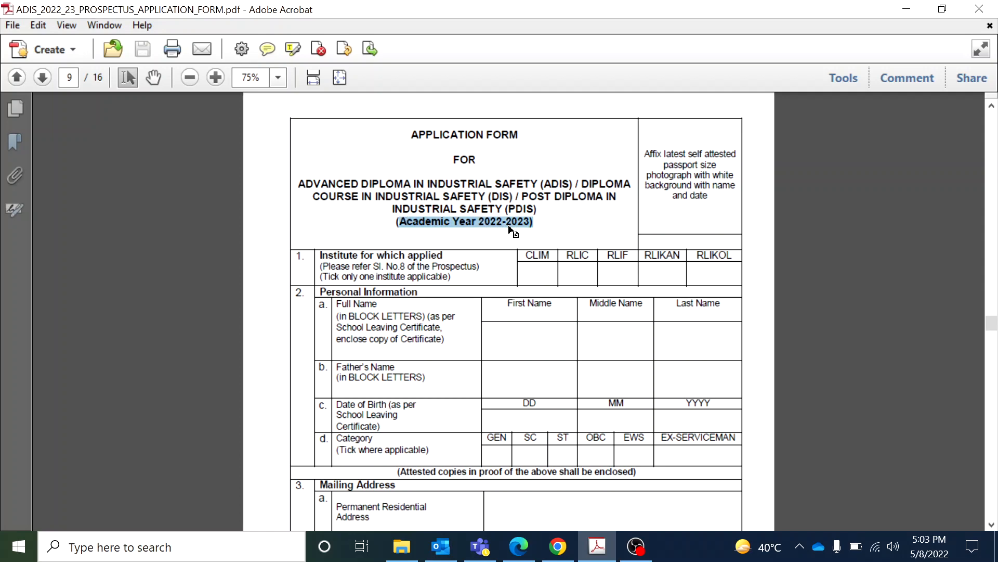
left_click(688, 212)
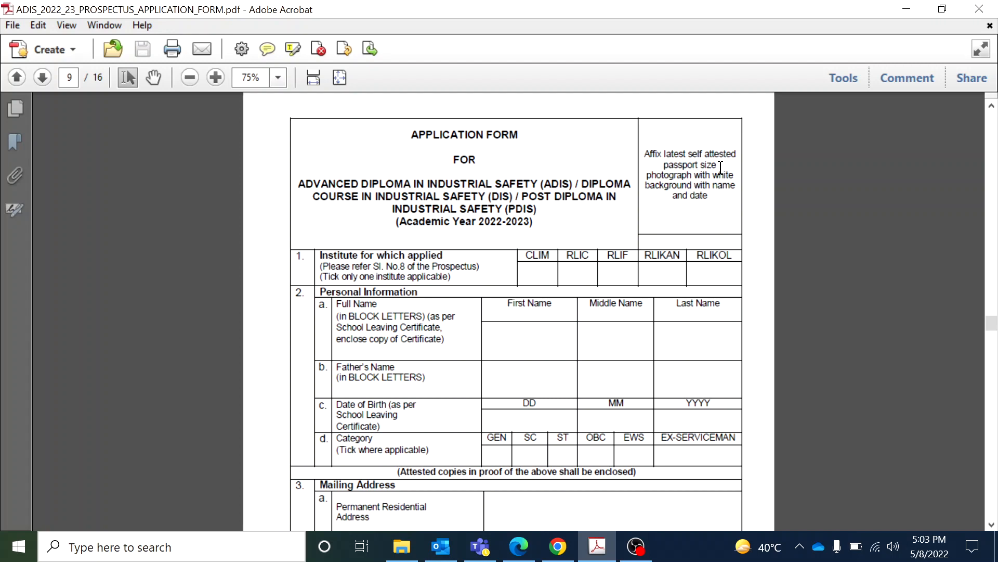
left_click(709, 196)
left_click_drag(992, 323, 989, 235)
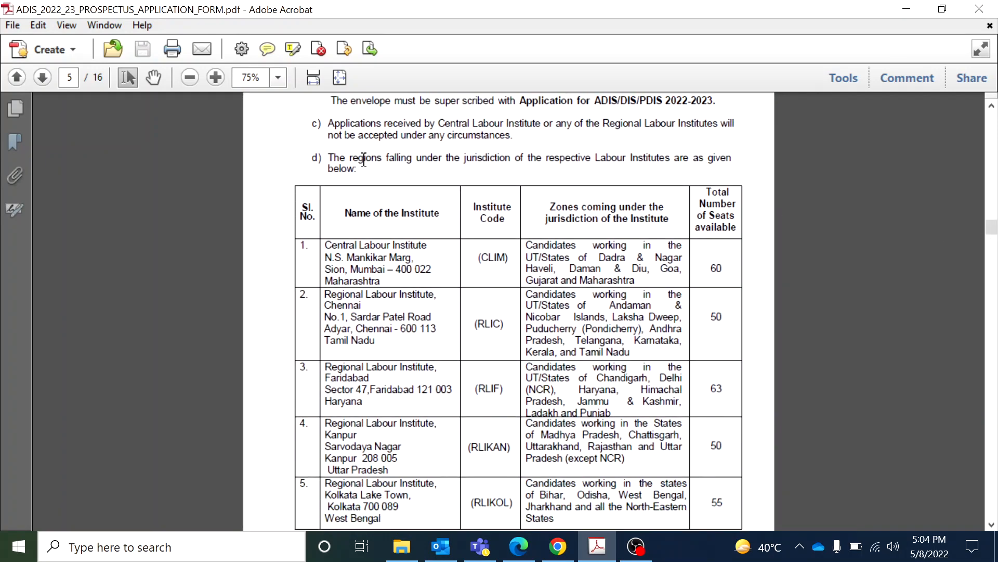
left_click_drag(330, 159, 357, 169)
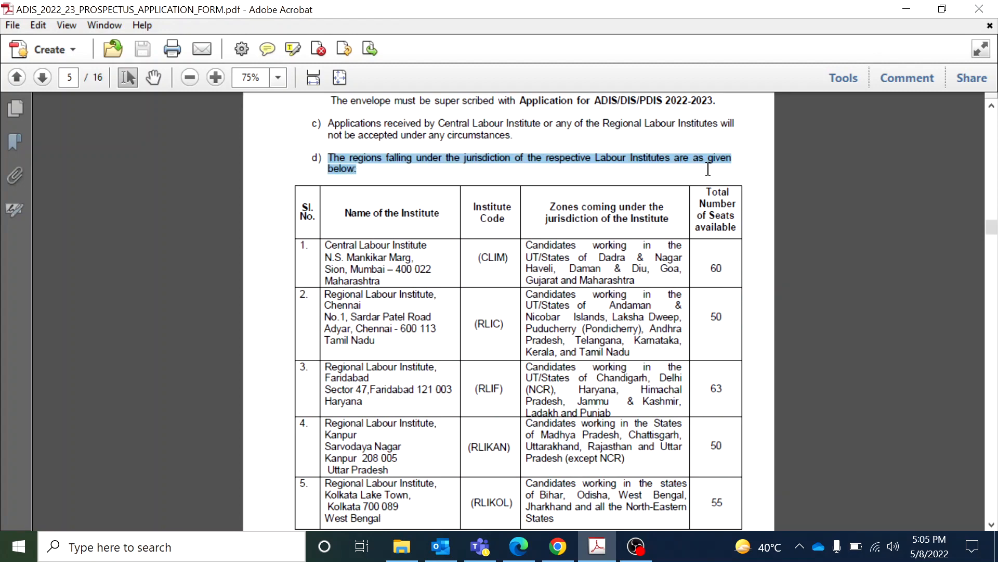
left_click(383, 246)
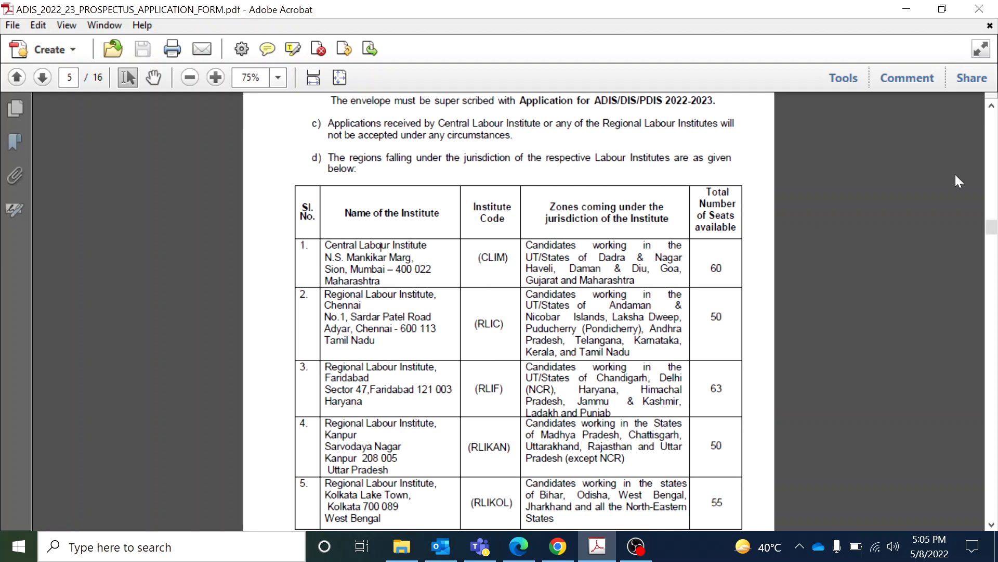
left_click(991, 107)
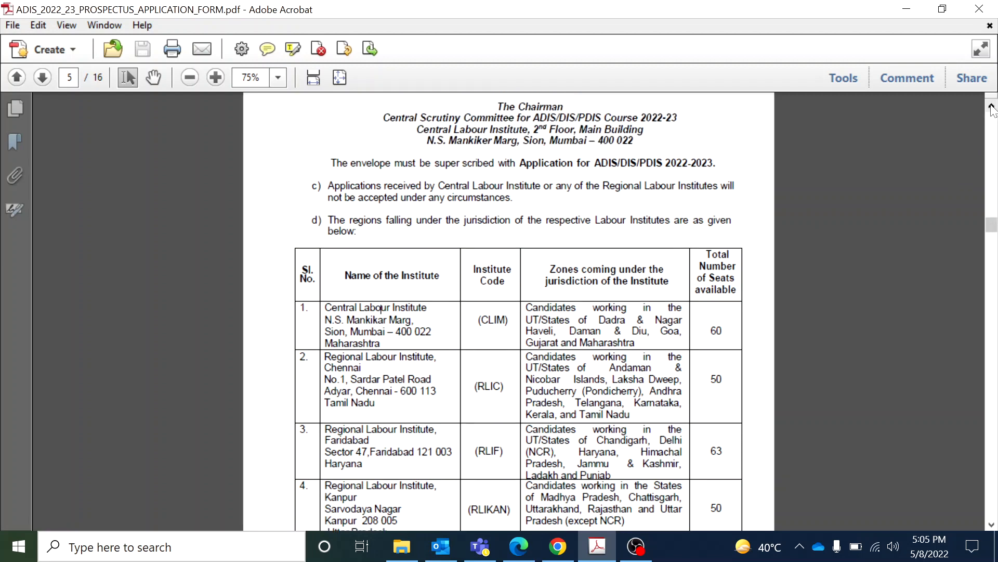
left_click(991, 106)
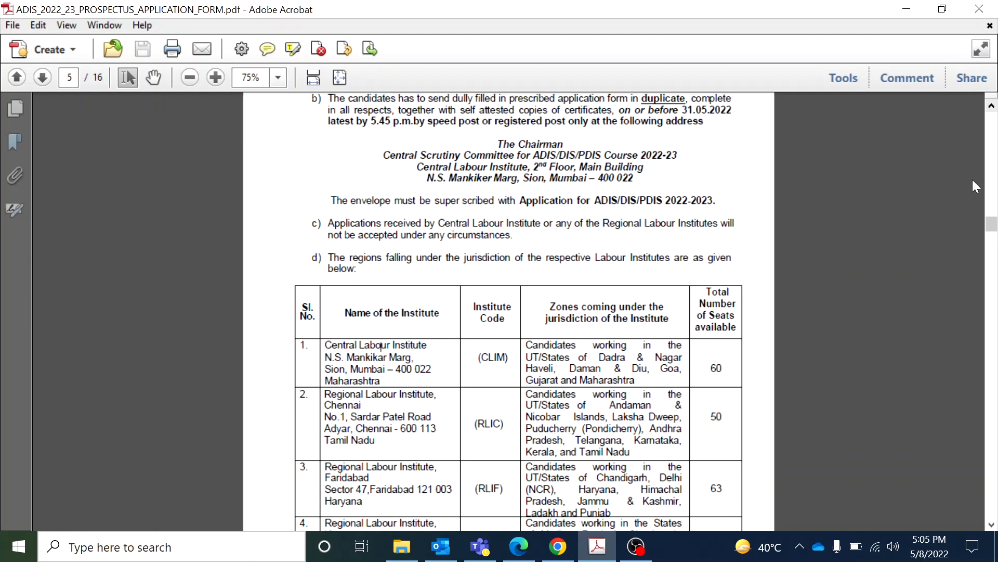
left_click_drag(991, 229, 991, 333)
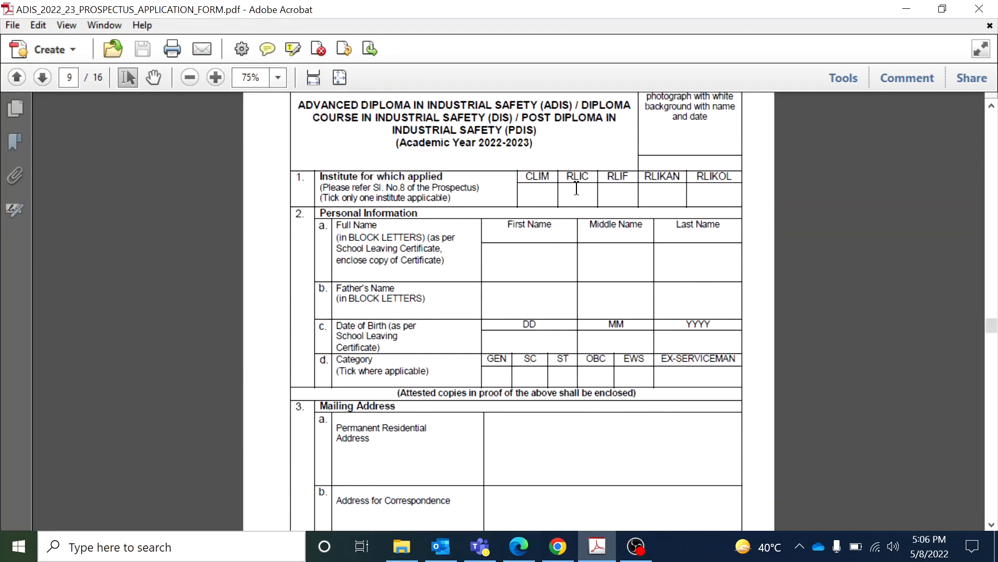
Draw a red Polygon Line tick inside the RLIF institute box
left_click(846, 82)
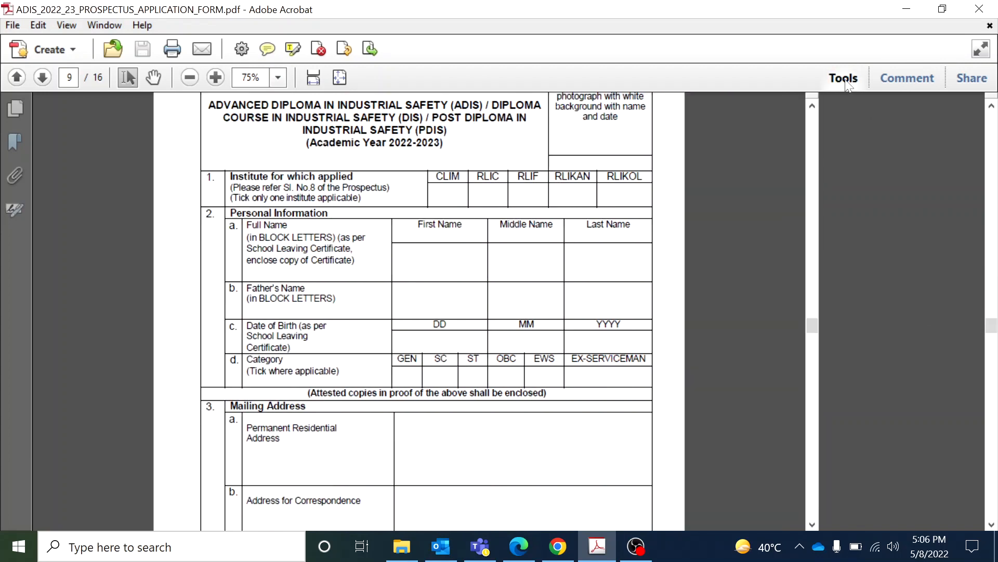
left_click(903, 83)
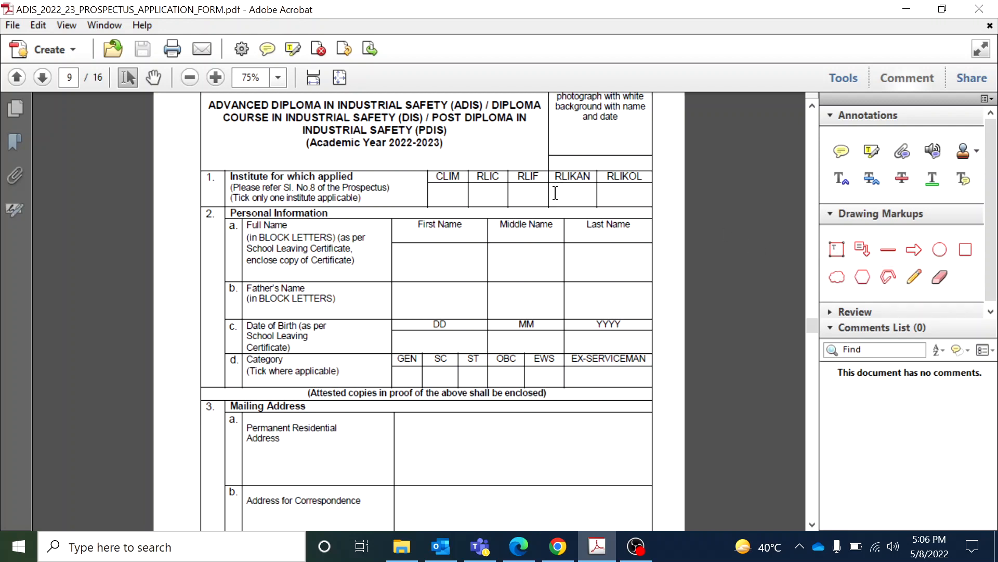
left_click(890, 276)
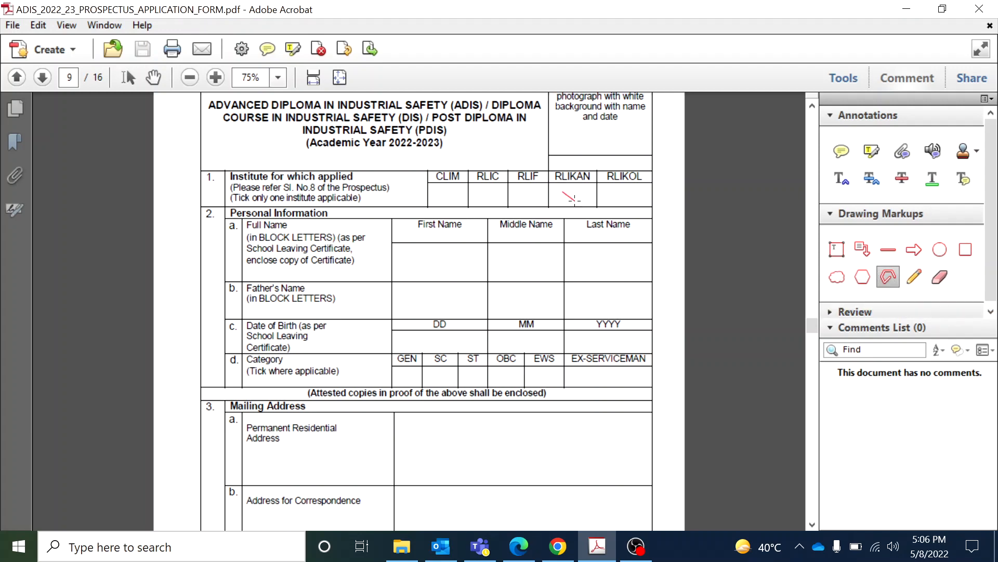
key("Escape")
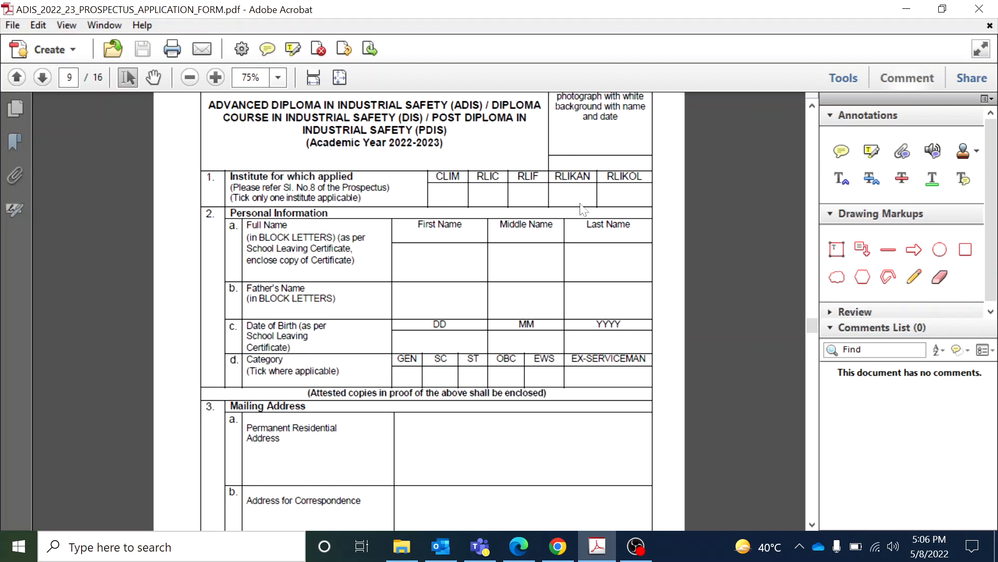
left_click(888, 280)
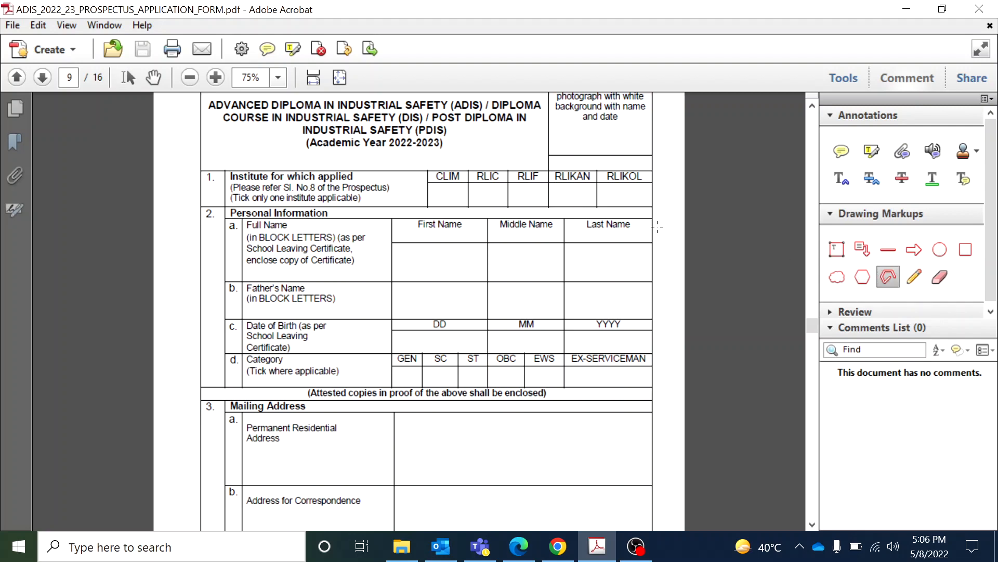
left_click(523, 200)
double_click(531, 189)
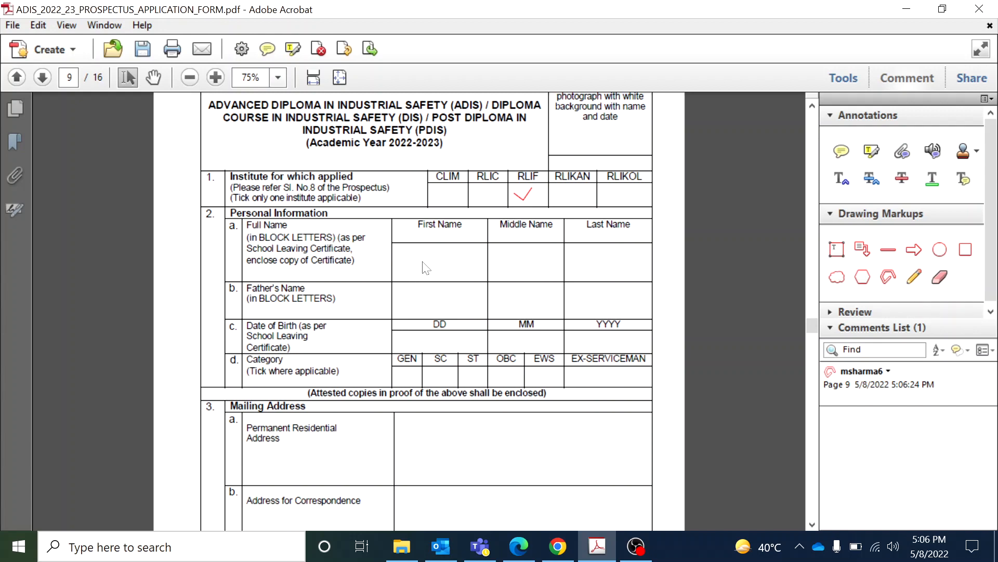
left_click(843, 78)
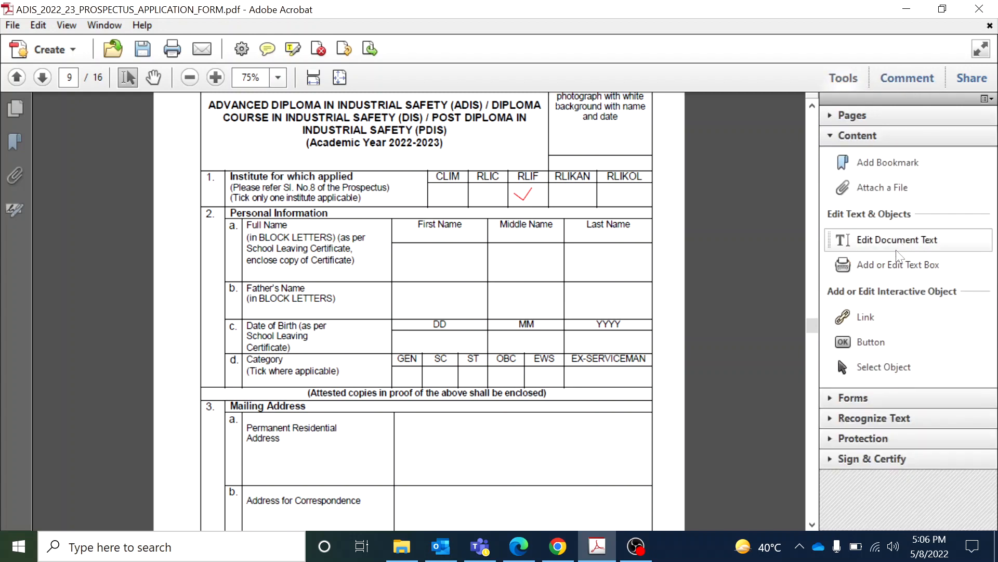
Type the applicant's first and last name into the name cells as typewriter text
left_click(892, 267)
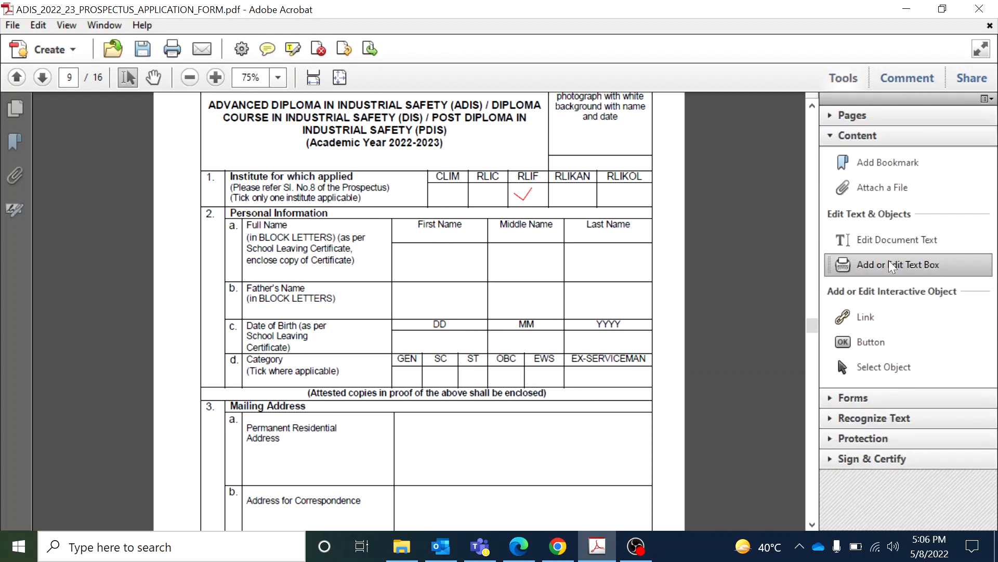
left_click(407, 262)
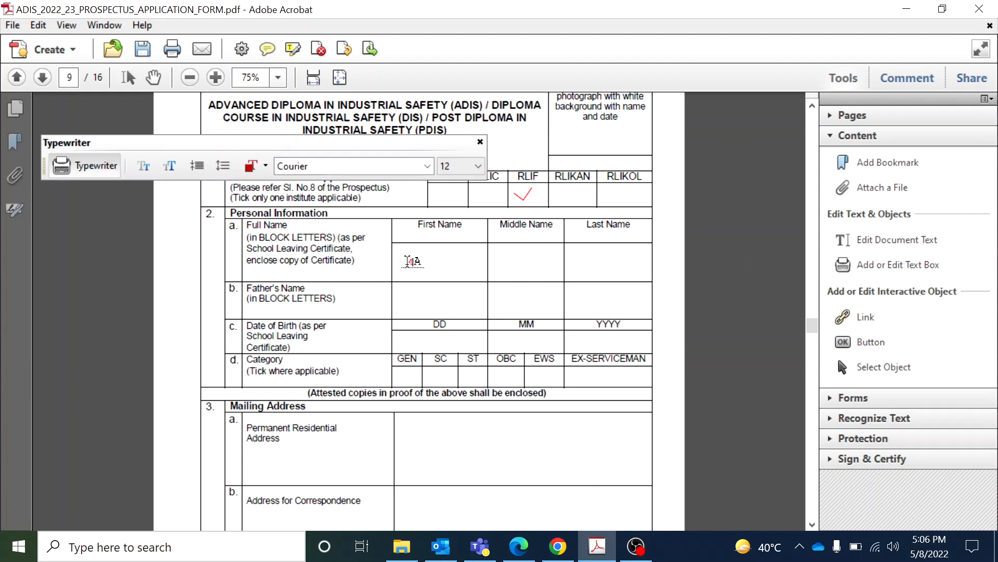
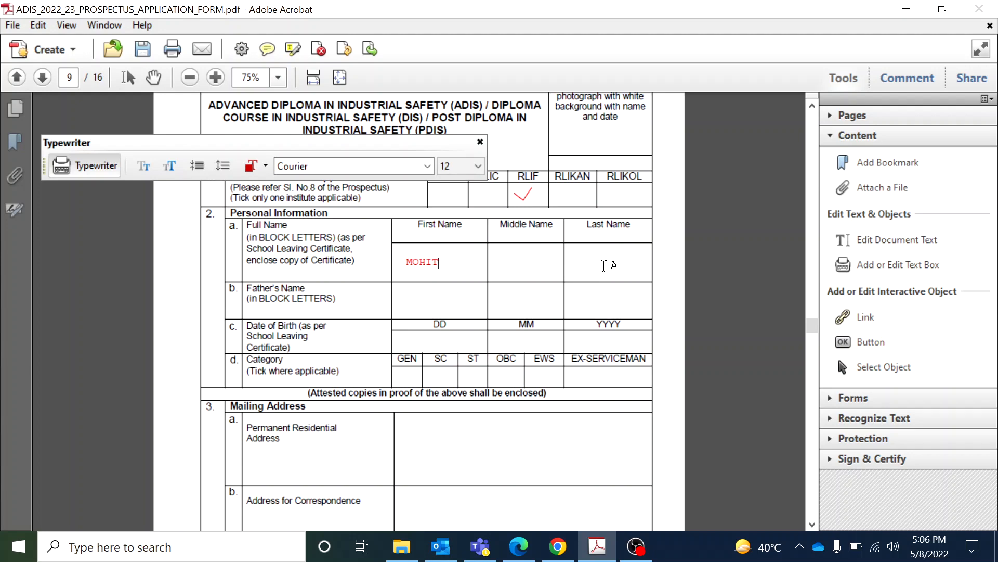
left_click(580, 265)
Enter XXXXX placeholders in the Father's Name and YYYY birth-year cells
left_click(429, 299)
type("XXXXX")
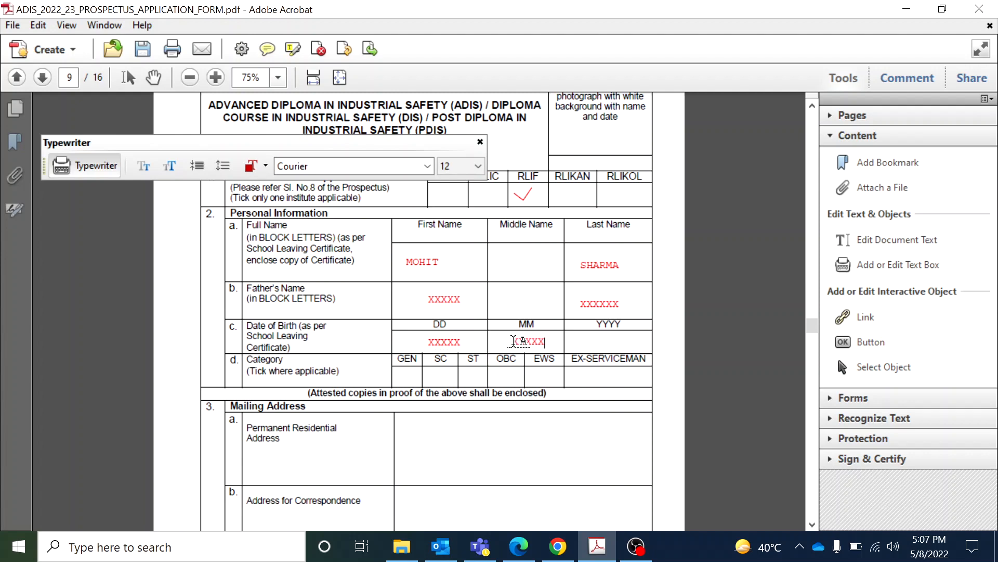
left_click(611, 337)
type("XXXXX")
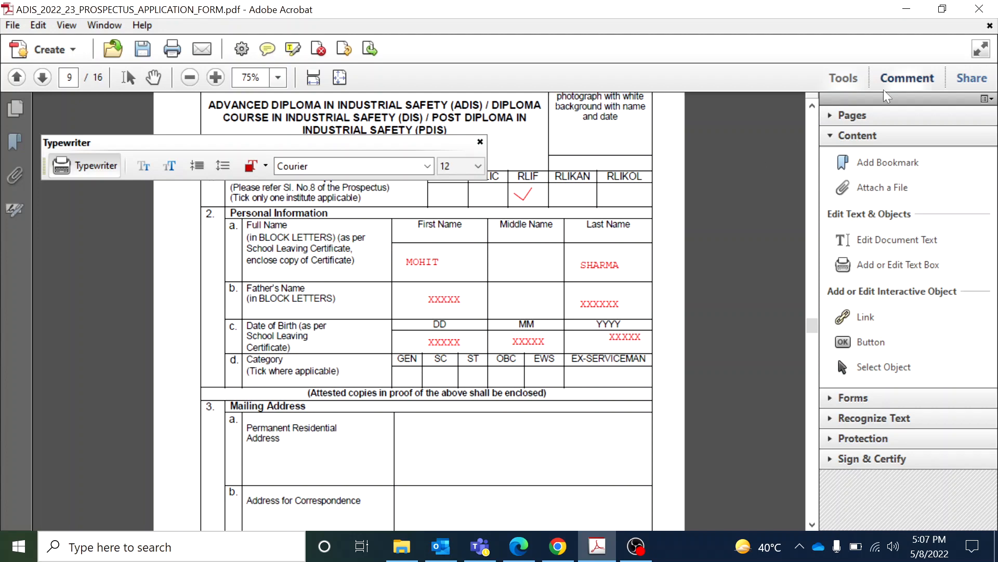
left_click(898, 80)
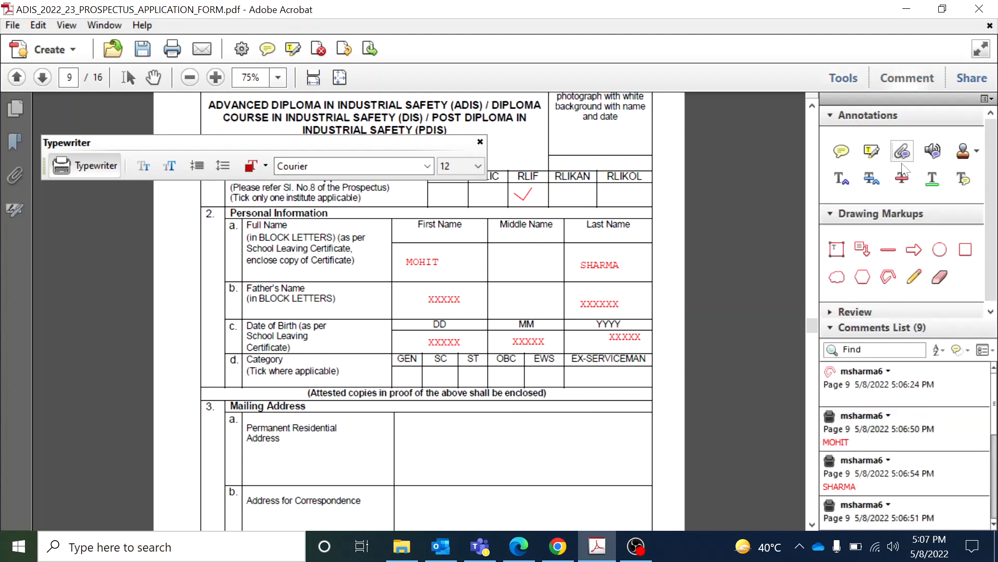
Tick the GEN category box with a red polygon line, then scroll down to Mailing Address
left_click(888, 276)
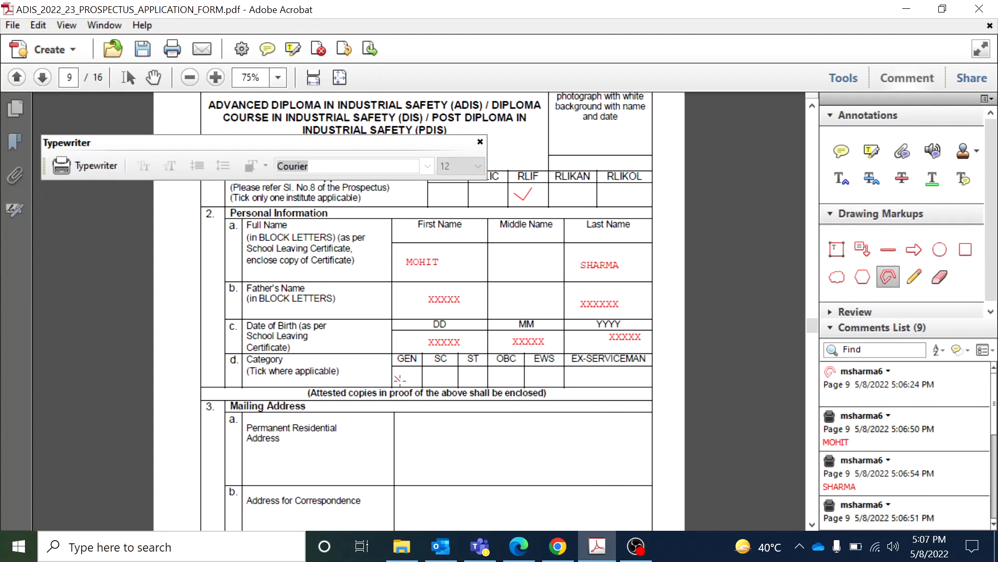
double_click(411, 370)
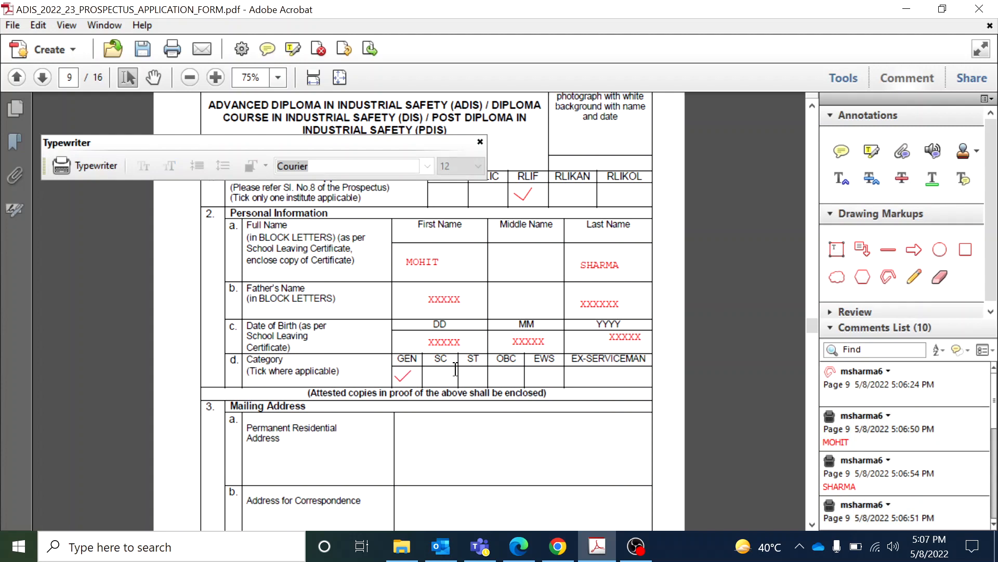
left_click(852, 78)
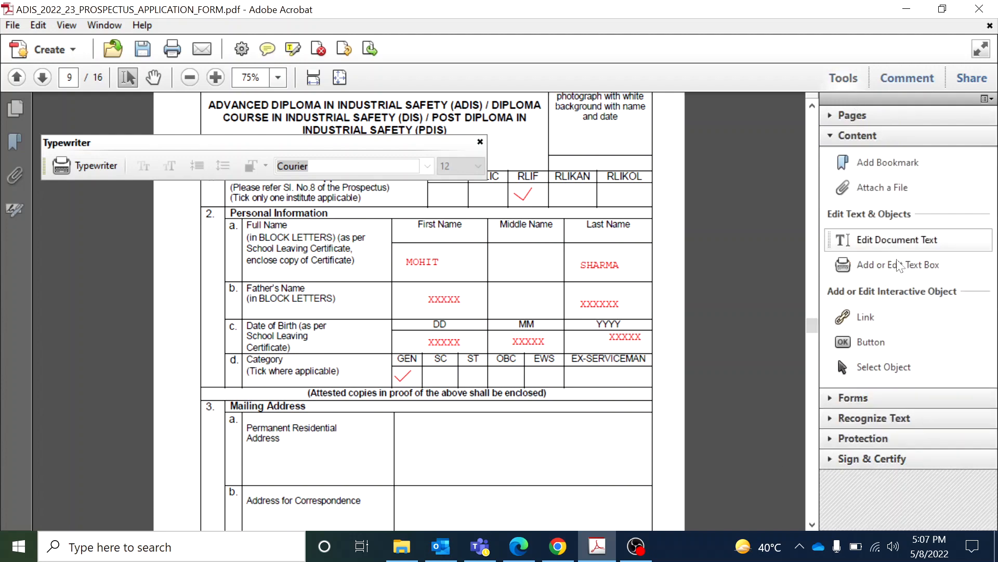
left_click(895, 263)
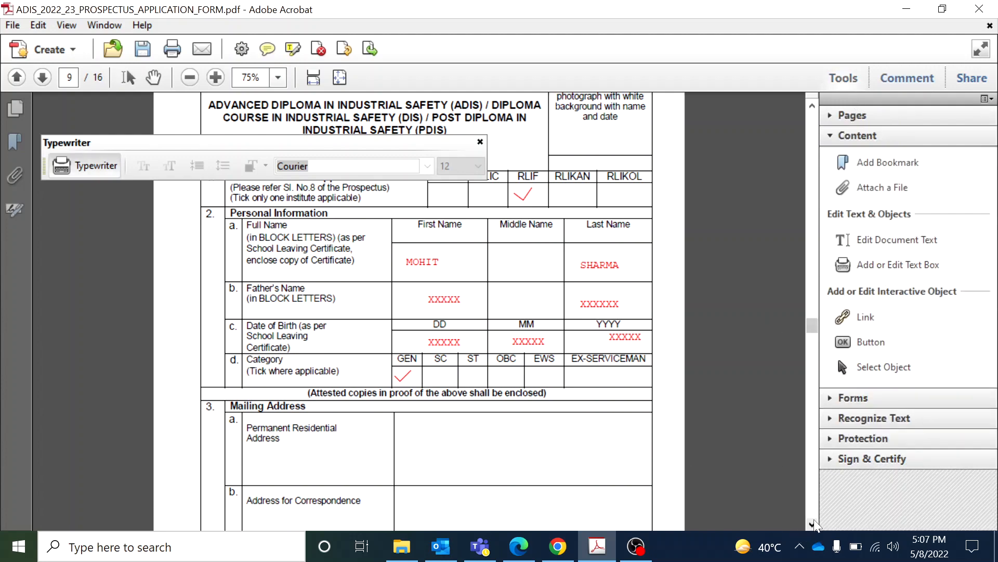
left_click(812, 523)
scroll(813, 519, "down", 5)
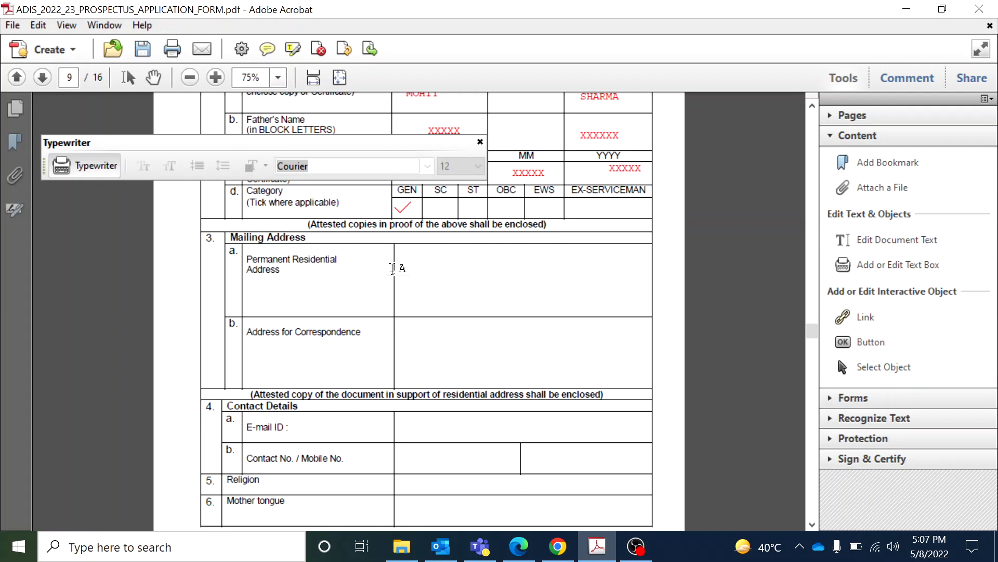
Type the permanent residential and correspondence addresses into the Mailing Address cells, fixing one typo
left_click(408, 269)
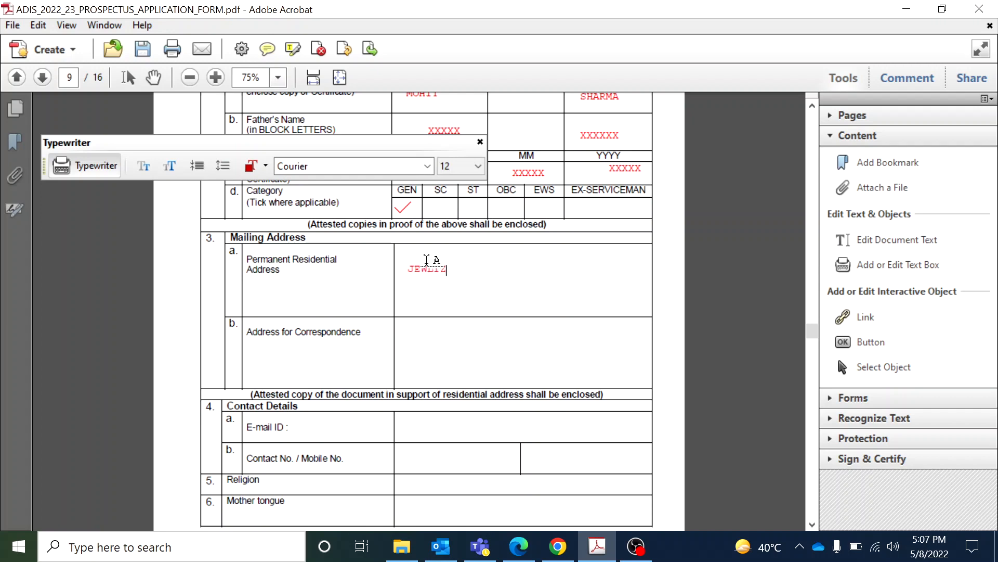
key("BackSpace")
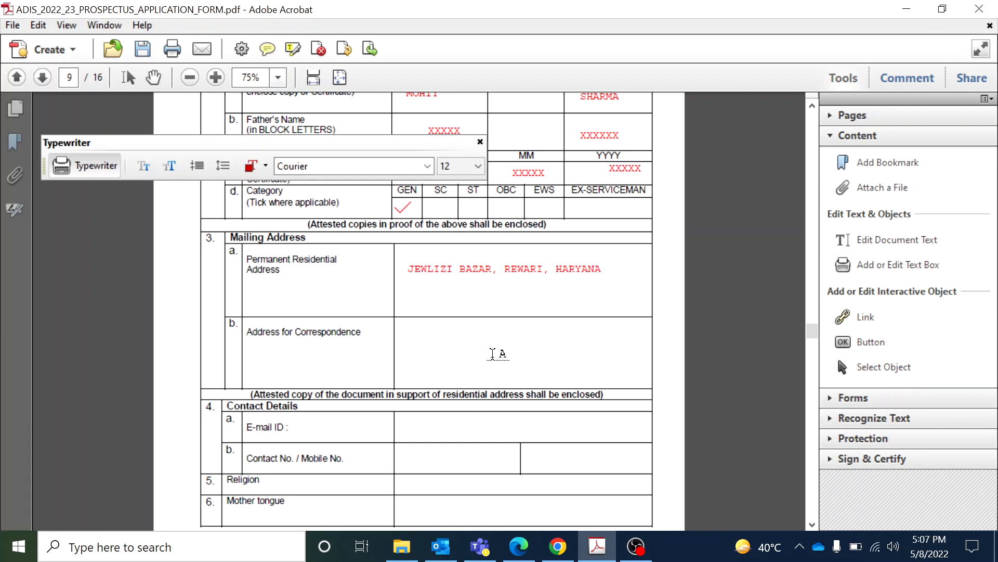
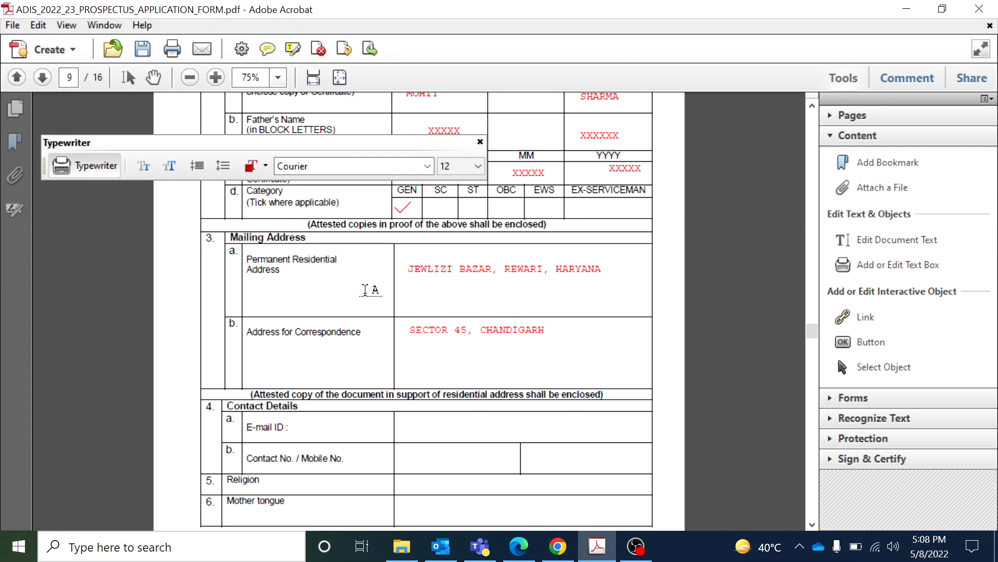
left_click(812, 524)
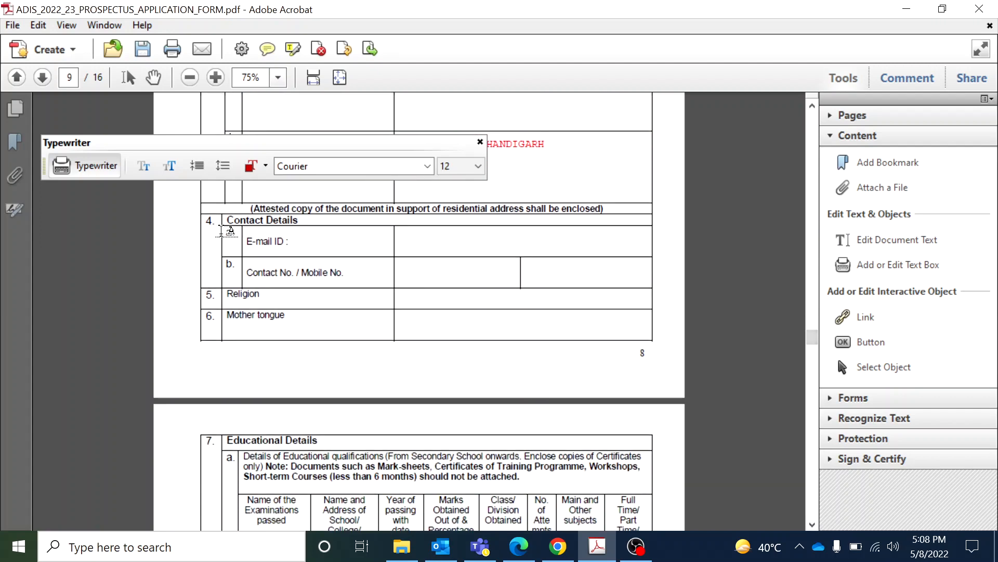
Enter the applicant's e-mail ID, mobile number and an XXXXXX mother-tongue placeholder
left_click(415, 244)
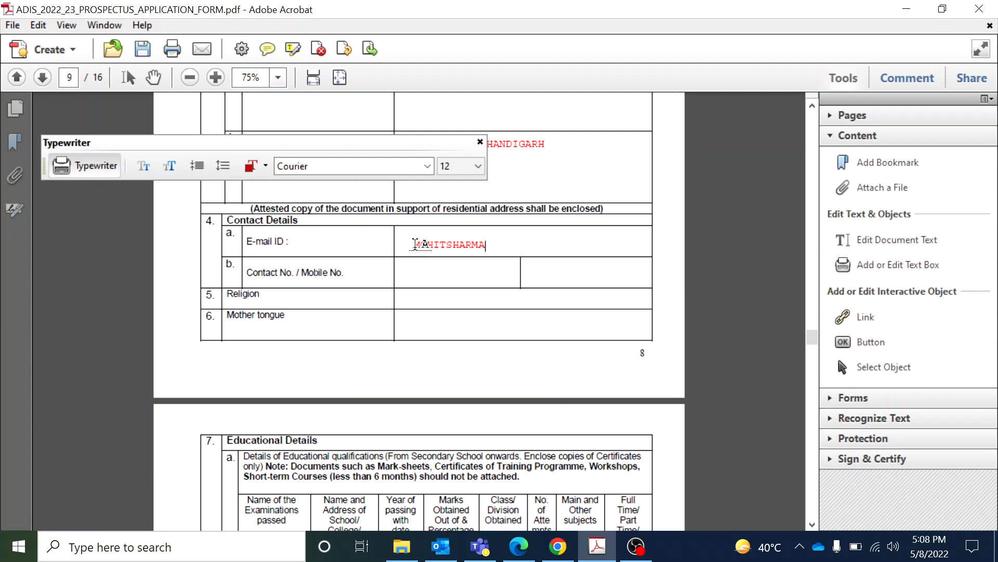
type("XXXX@GAMIL.COM")
left_click(403, 274)
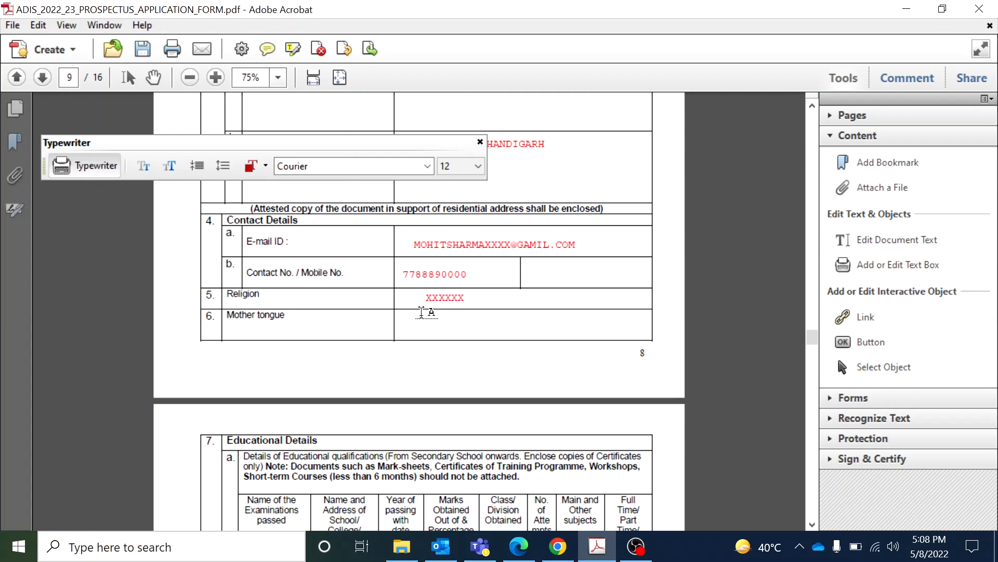
left_click(419, 328)
type("XXXXXXXX")
scroll(812, 525, "down", 5)
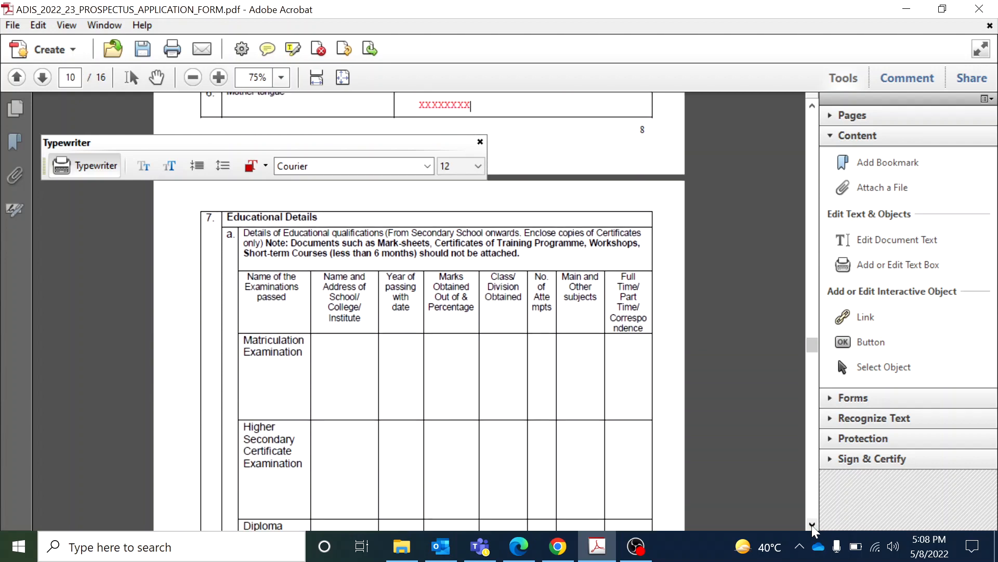
Move the Typewriter toolbar aside and enter ST. JHON with a 2020 passing year for Matriculation
left_click(812, 525)
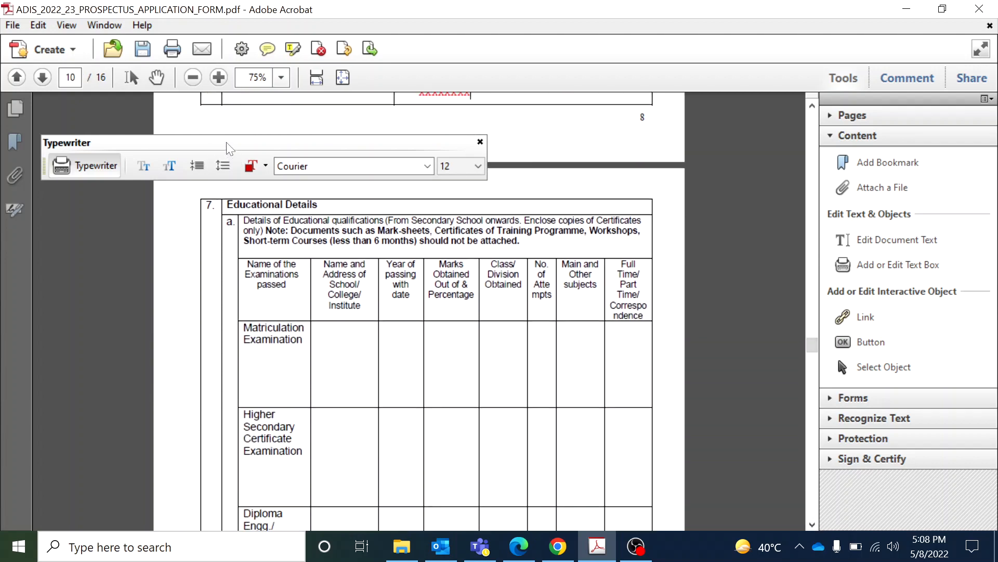
left_click_drag(226, 142, 210, 101)
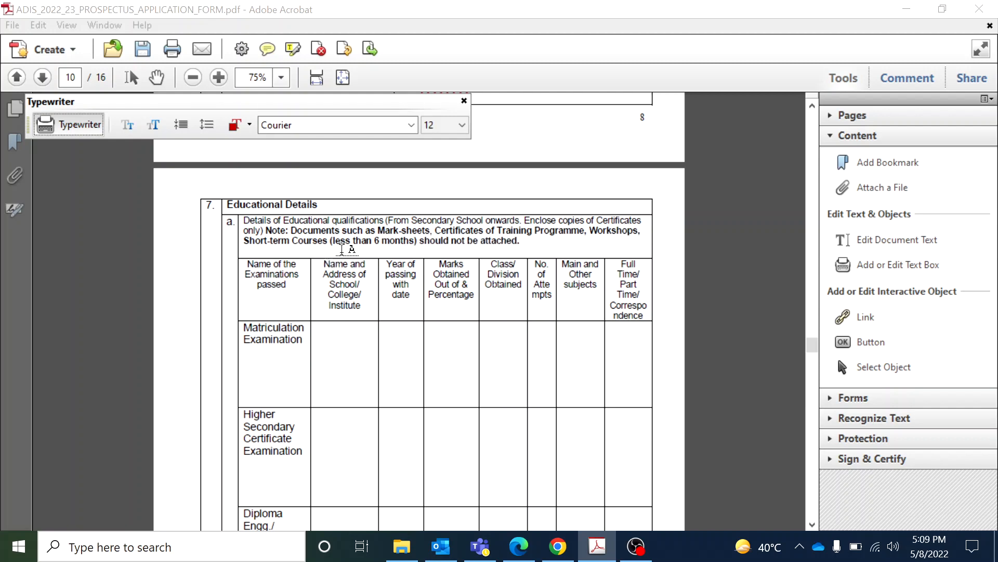
left_click(524, 240)
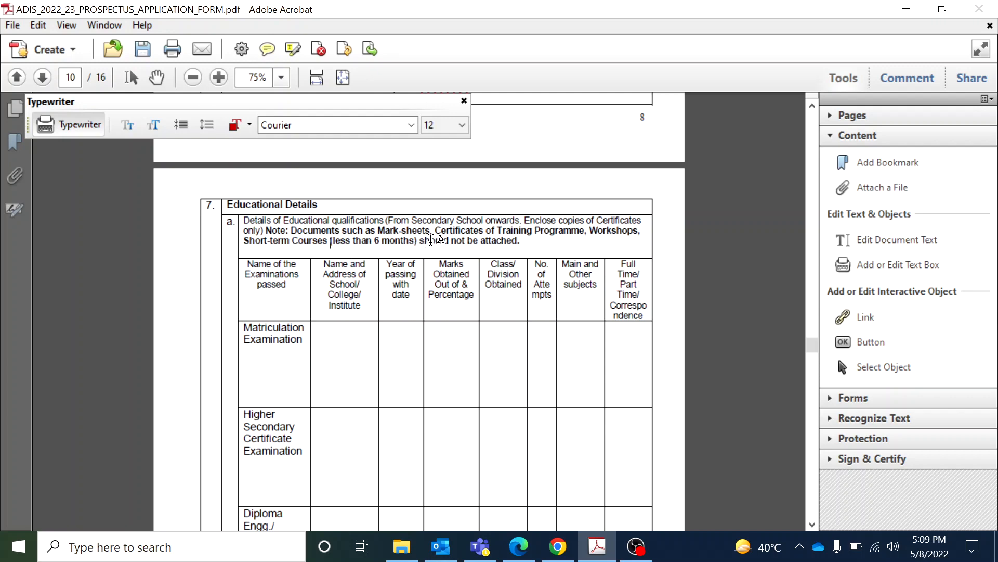
left_click(325, 332)
type("HON")
left_click(402, 341)
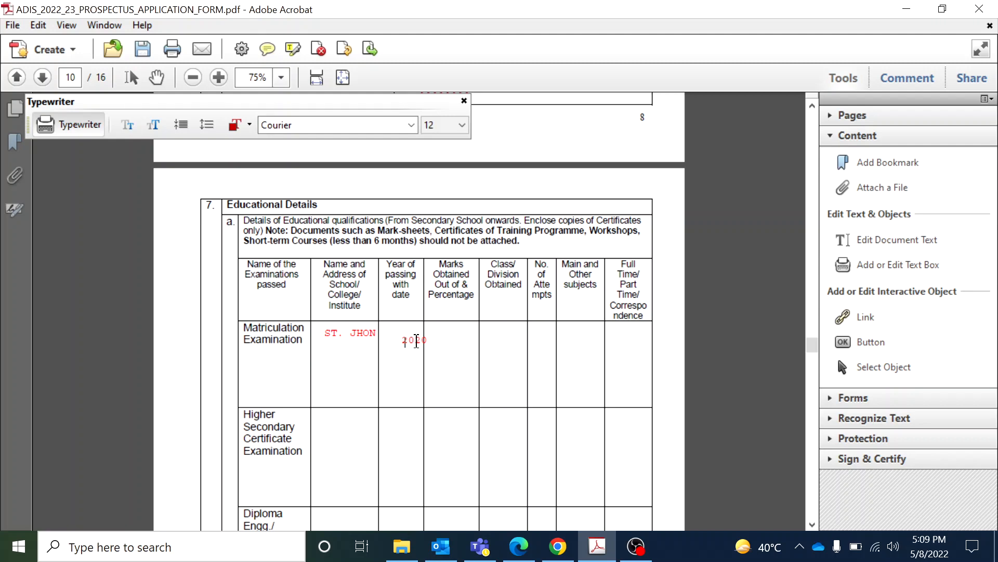
left_click(441, 339)
left_click(418, 342)
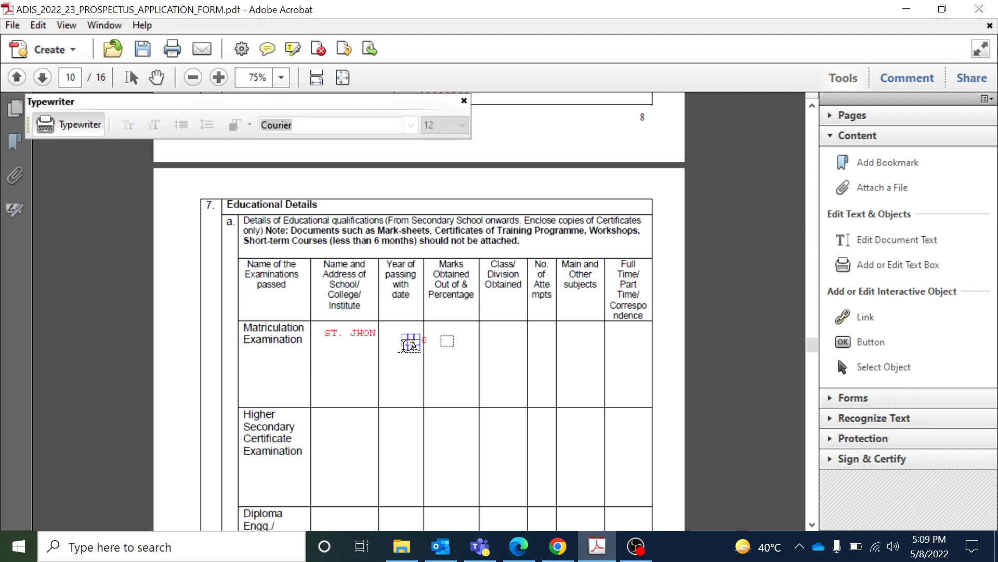
Shift the stray text box off the 2020 entry and type XXXX in the Marks cell
left_click(411, 338)
left_click(410, 337)
left_click_drag(415, 341, 402, 339)
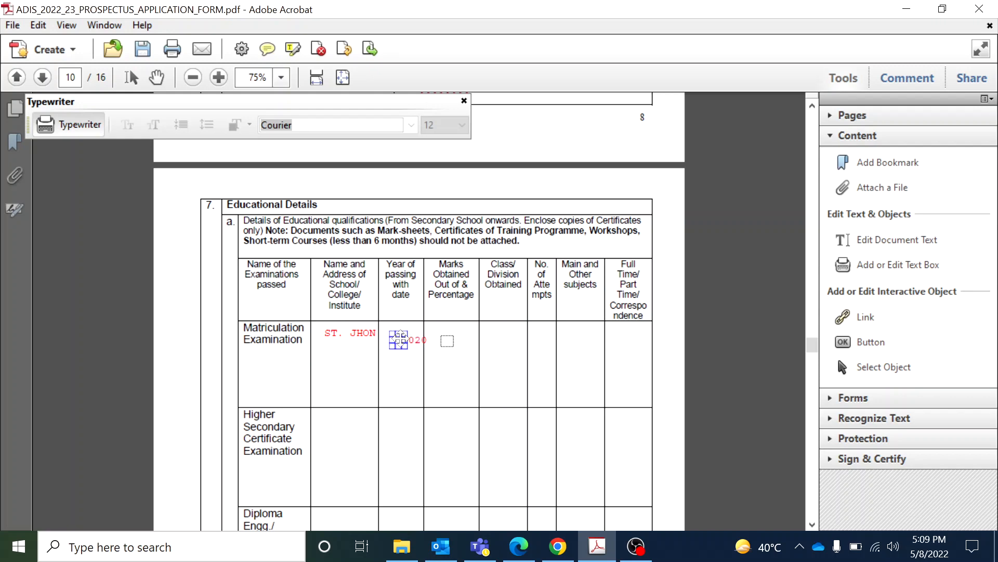
left_click(447, 342)
left_click(444, 342)
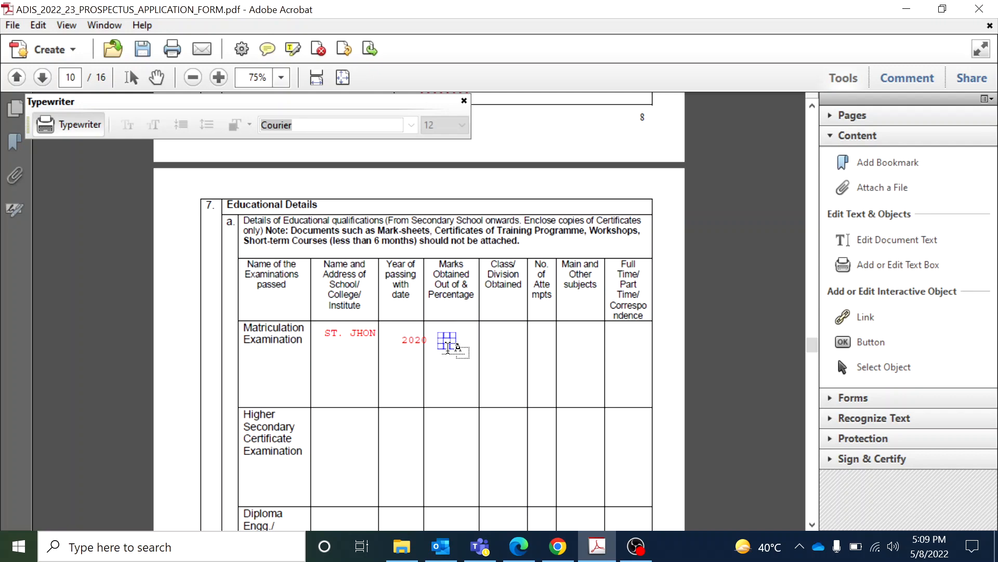
left_click(445, 339)
type("XXXXX")
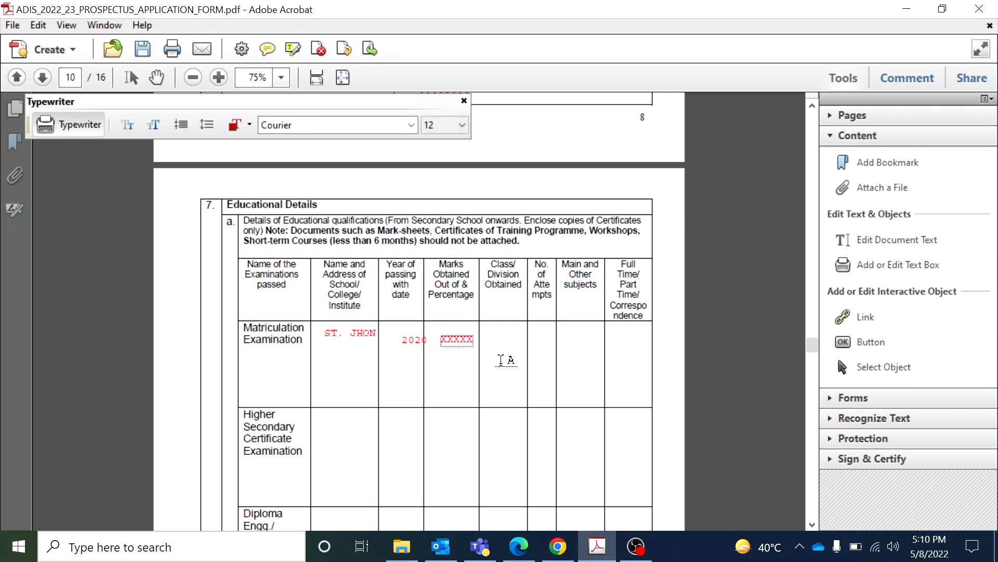
Fill Class/Division, Attempts, Subjects and Full Time with XXX, xX, XXXX and XXXX placeholders
left_click(494, 341)
type("XXXX")
left_click(537, 342)
type("x")
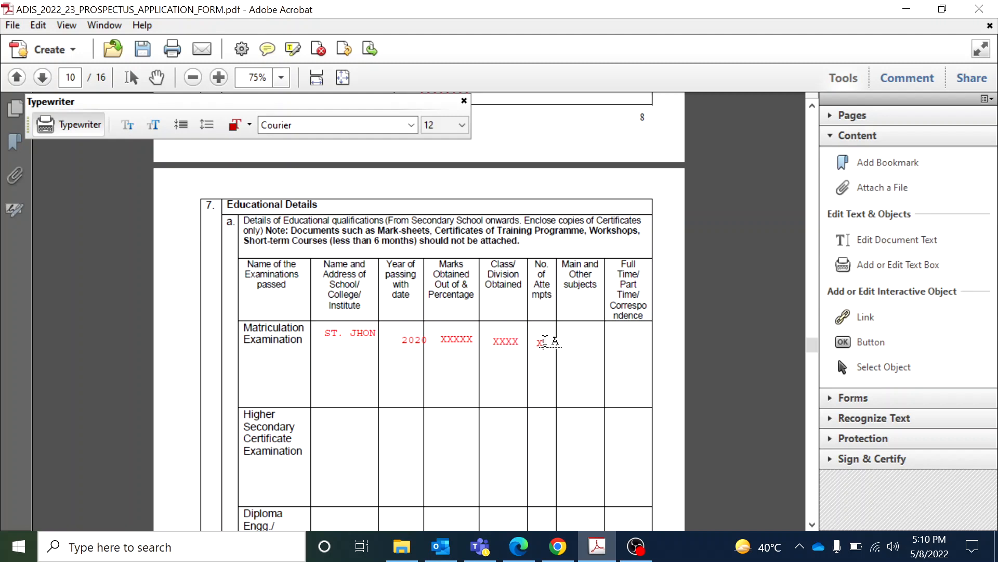
type("X")
left_click(564, 337)
type("XXXX")
left_click(617, 343)
type("XXXX")
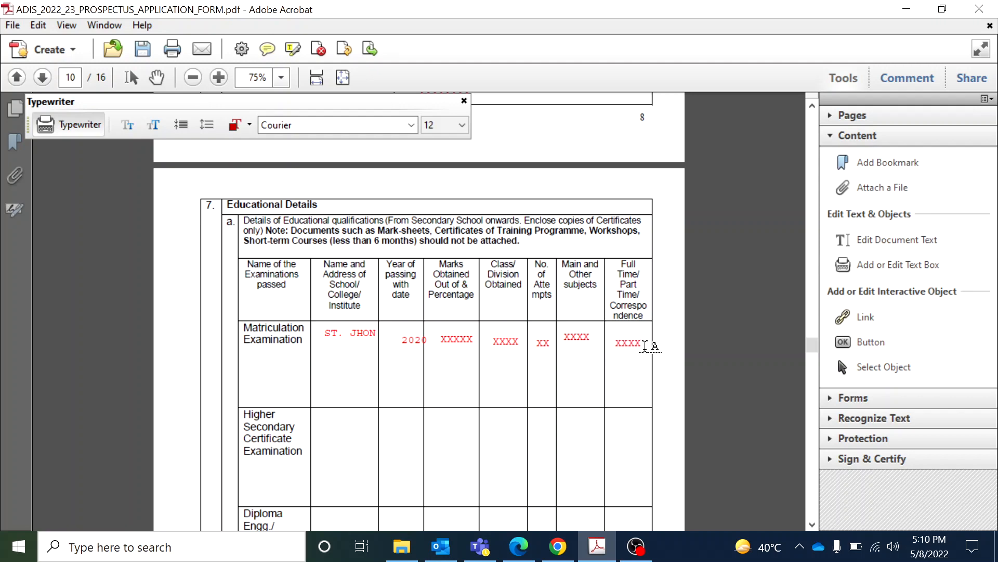
left_click(812, 525)
left_click(813, 525)
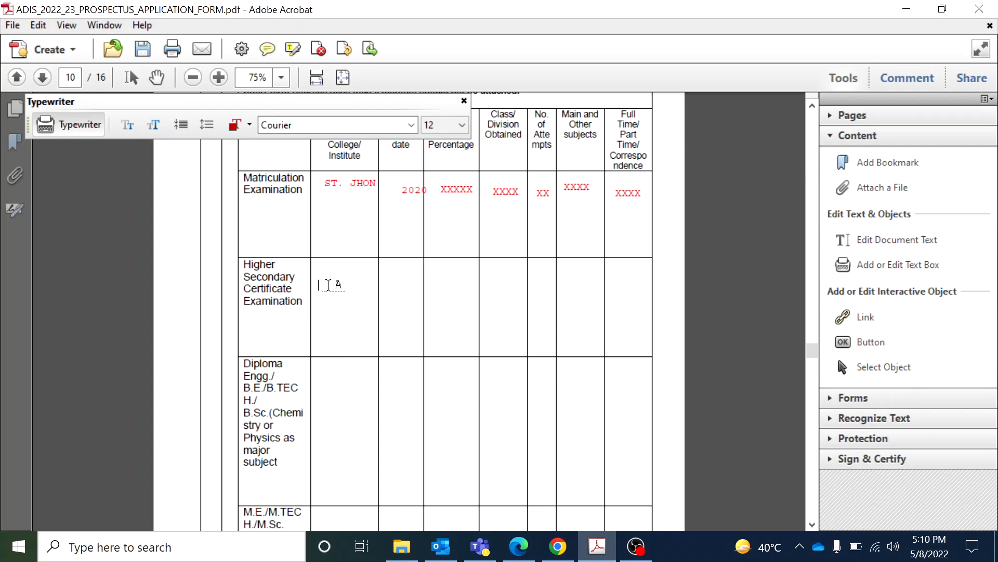
Enter ST THOMAS, year 2022 and XXXX placeholders across the Higher Secondary row cells
type("T THOMAS")
left_click(388, 285)
type("2022")
left_click(445, 287)
type("XXXX")
left_click(492, 293)
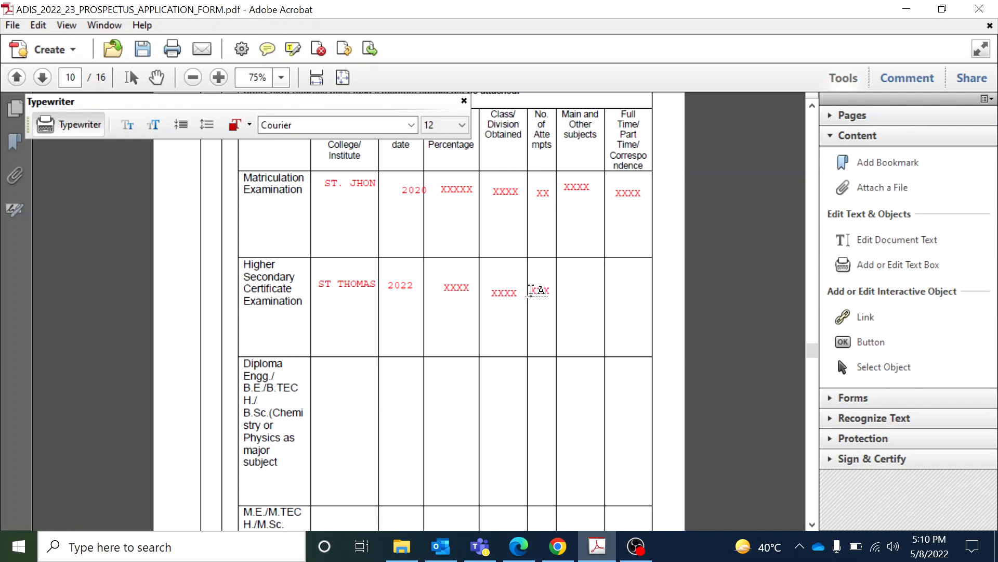
left_click(578, 294)
type("XXXX")
left_click(614, 295)
type("XXXX")
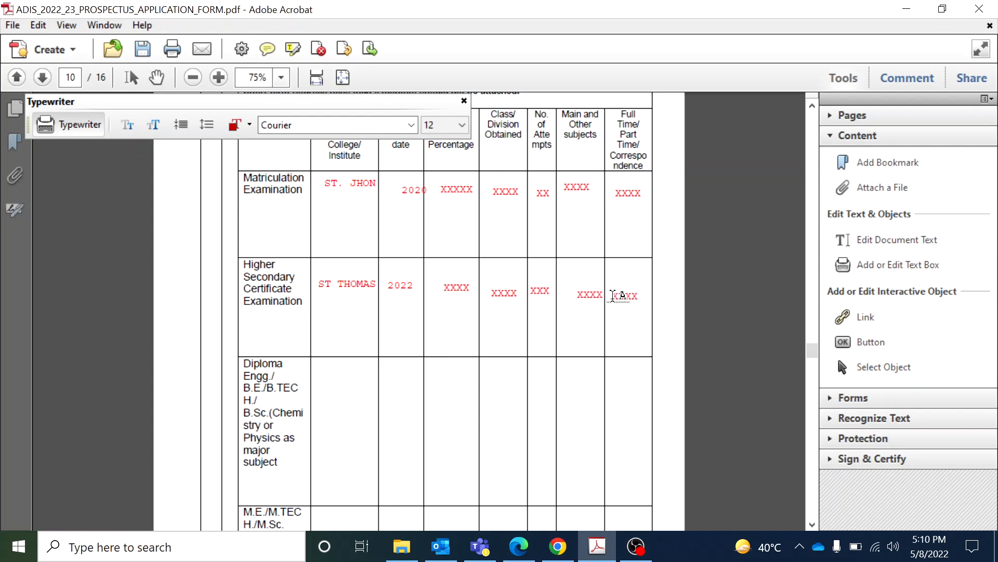
left_click(811, 524)
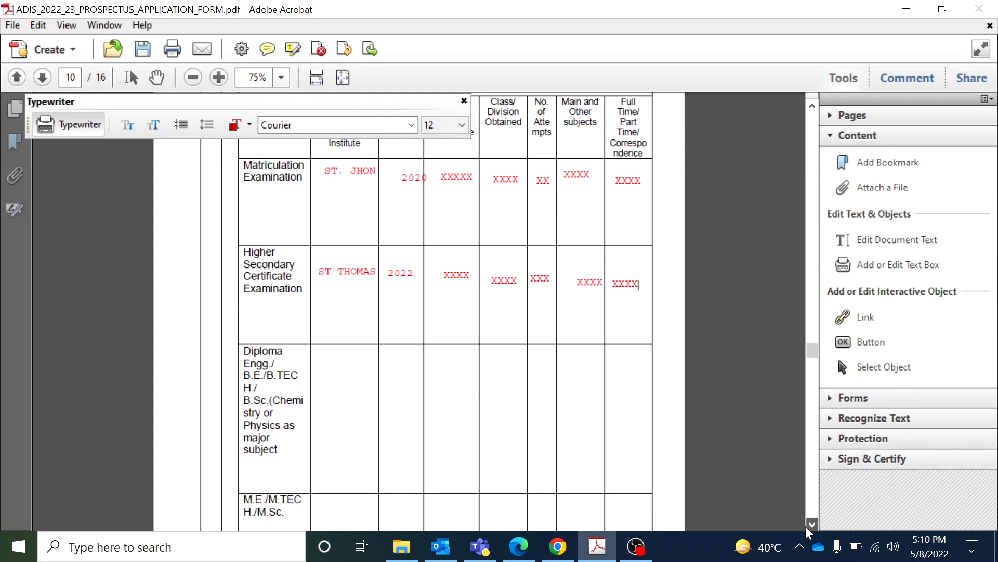
scroll(809, 528, "down", 5)
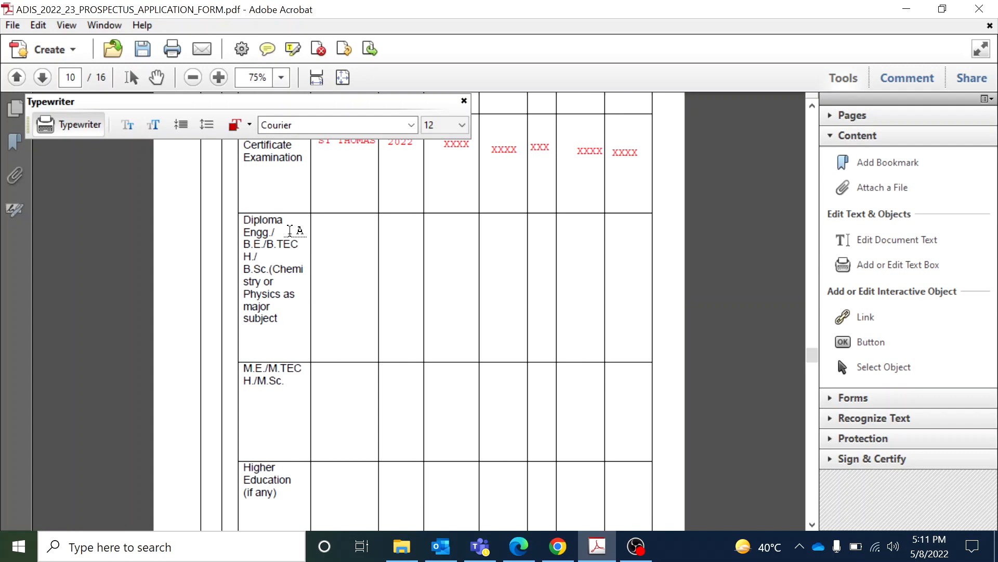
Type DIPLOMA in the Diploma row's institute cell, deleting the extra text beneath it
left_click(319, 243)
type("OMA BTECH")
key("BackSpace")
key("BackSpace")
key("BackSpace")
key("BackSpace")
key("BackSpace")
left_click(396, 321)
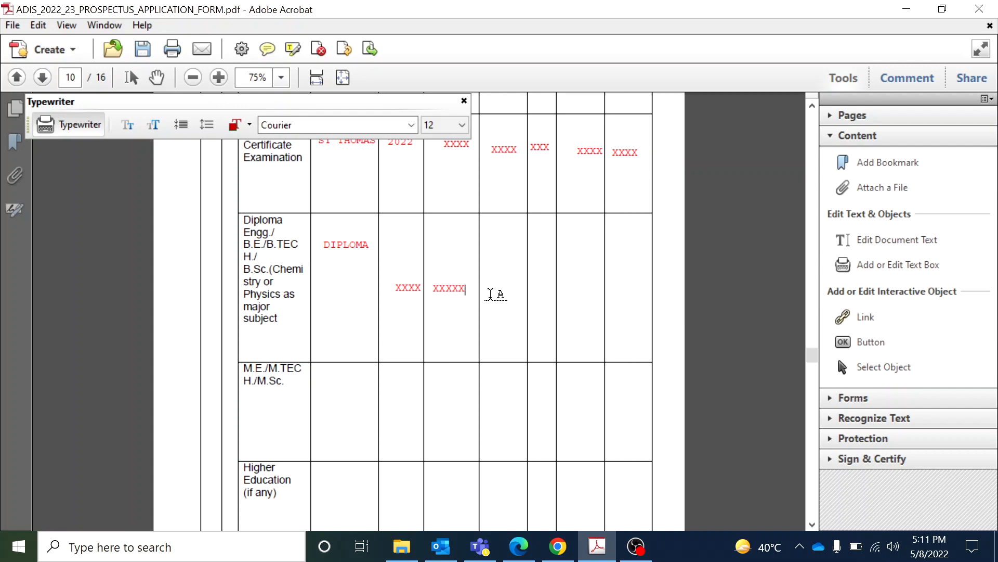
left_click(812, 105)
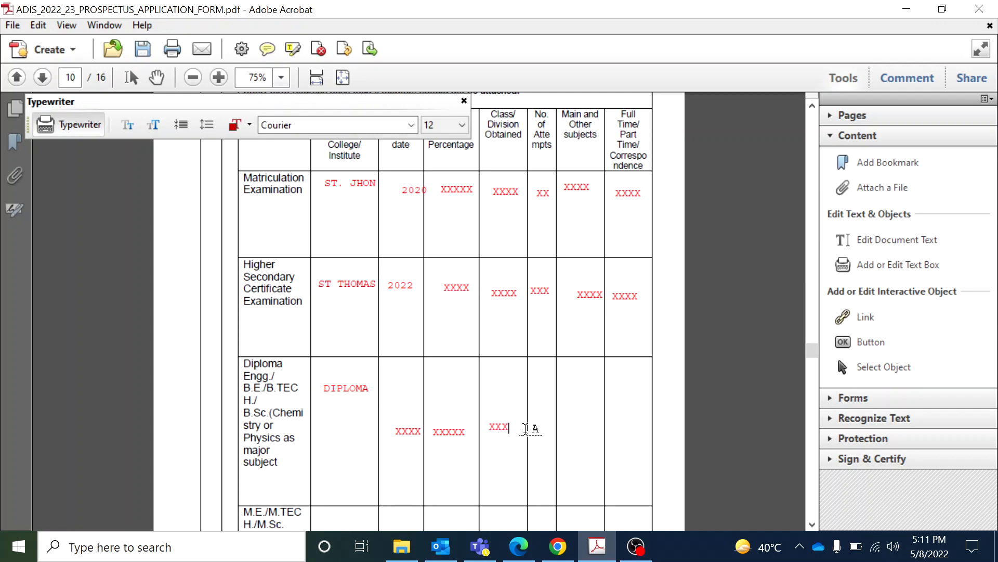
Add XXX placeholders to the Diploma row's attempts and subjects cells
left_click(535, 429)
type("XXX")
left_click(568, 430)
type("XXX")
left_click(631, 433)
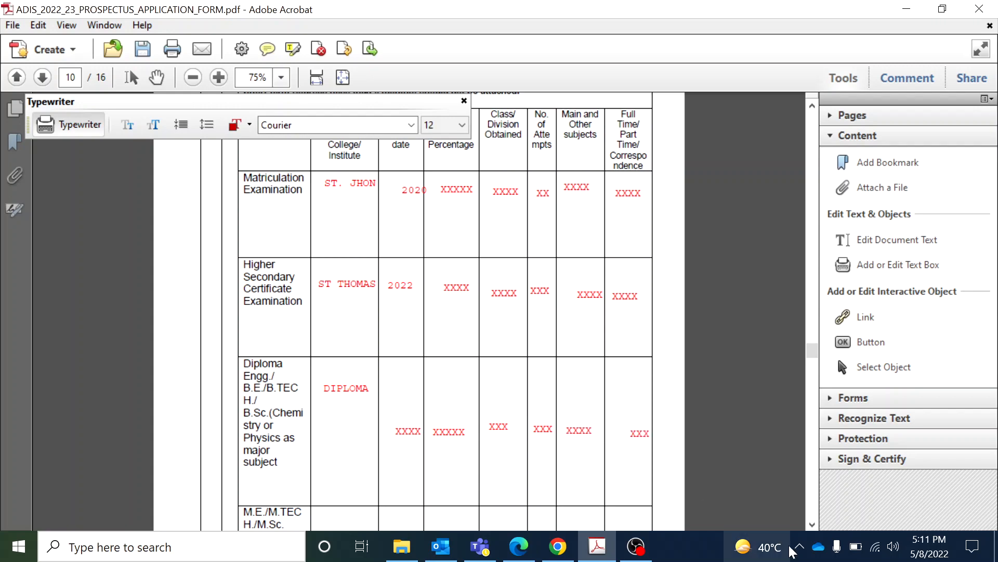
left_click(814, 526)
left_click(815, 526)
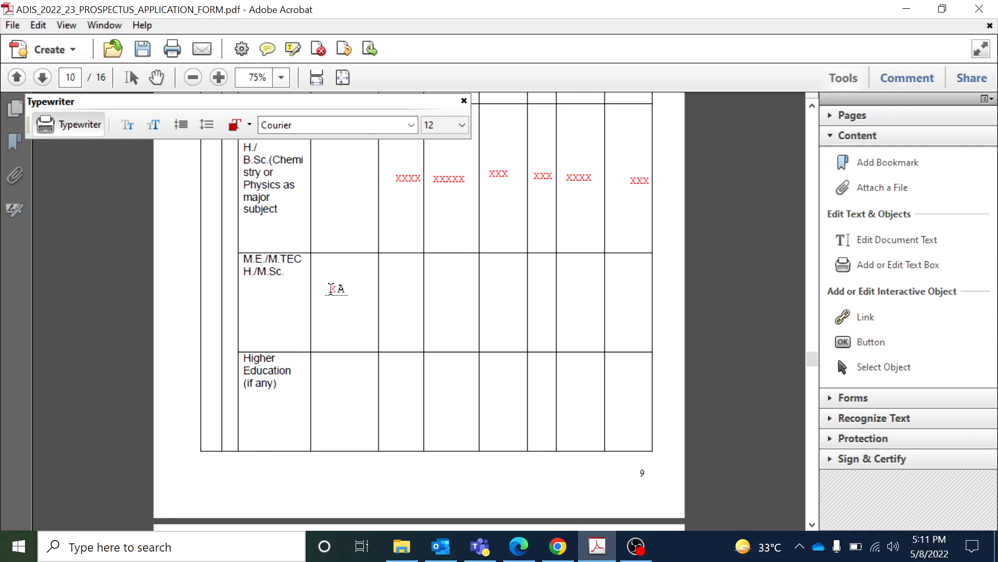
Finish the MTECH IN IE entry and nudge it slightly left in its cell
type("XXX")
type("E")
left_click(401, 310)
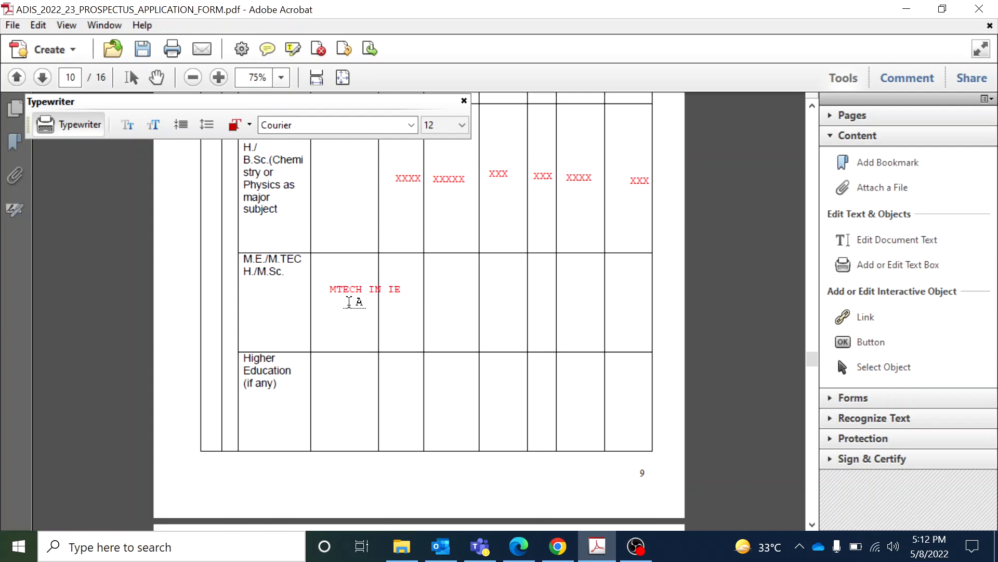
left_click(347, 295)
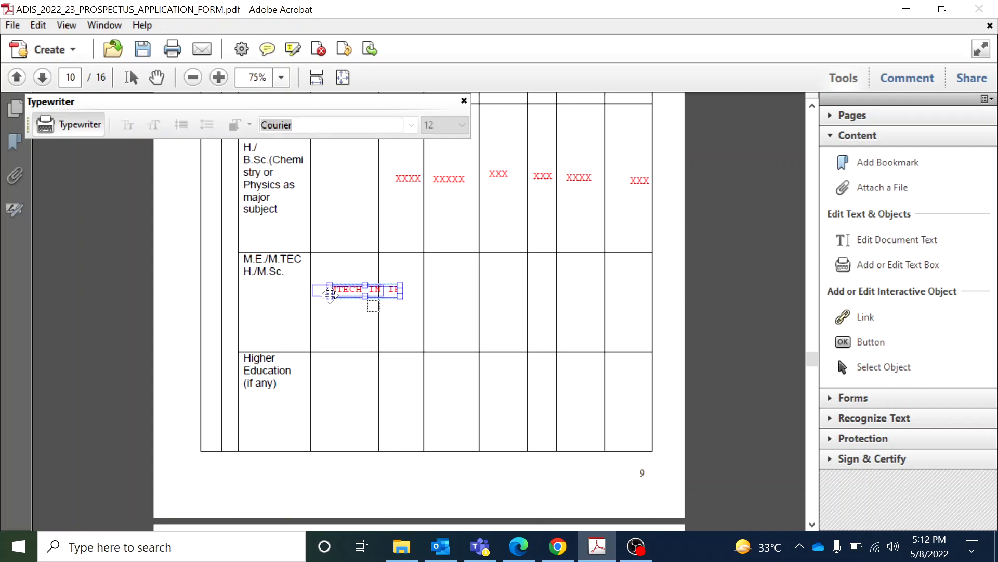
left_click_drag(347, 294, 331, 293)
left_click(433, 318)
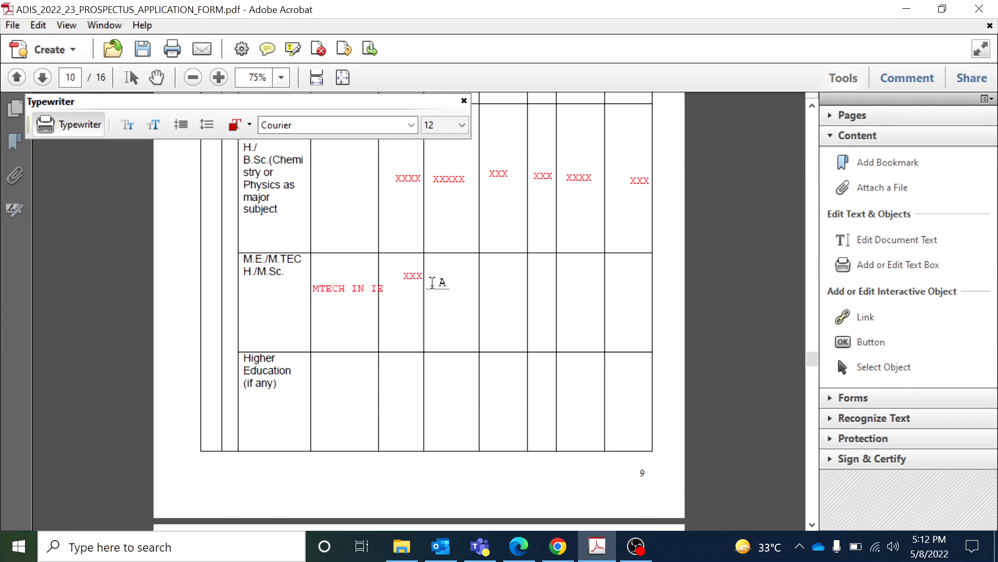
Fill the remaining M.E./M.Tech cells with XXX, XX and XXX placeholders
left_click(501, 290)
type("XXX")
left_click(531, 270)
type("XX")
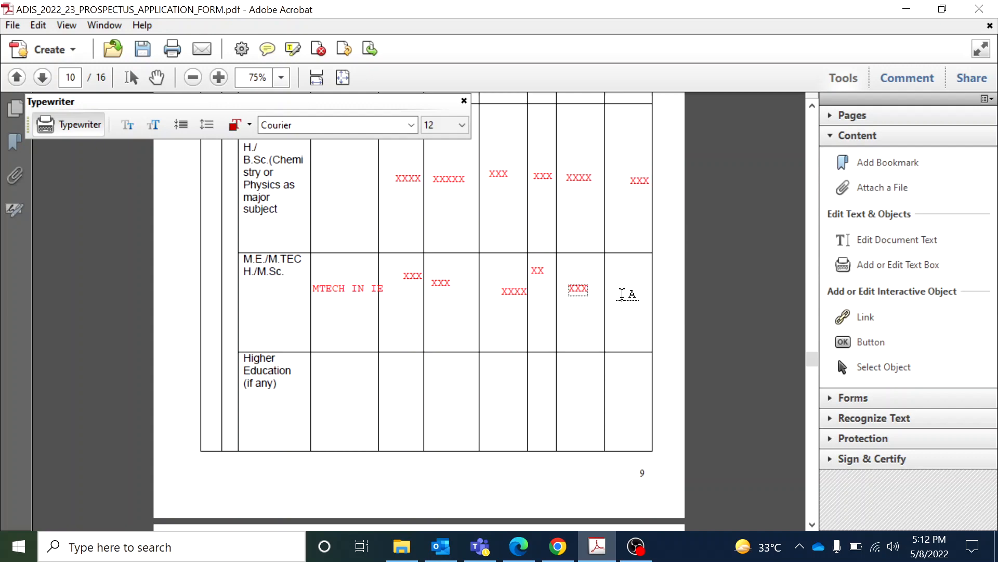
left_click(623, 294)
type("XXX")
left_click(813, 107)
left_click(813, 107)
left_click(813, 106)
left_click(811, 110)
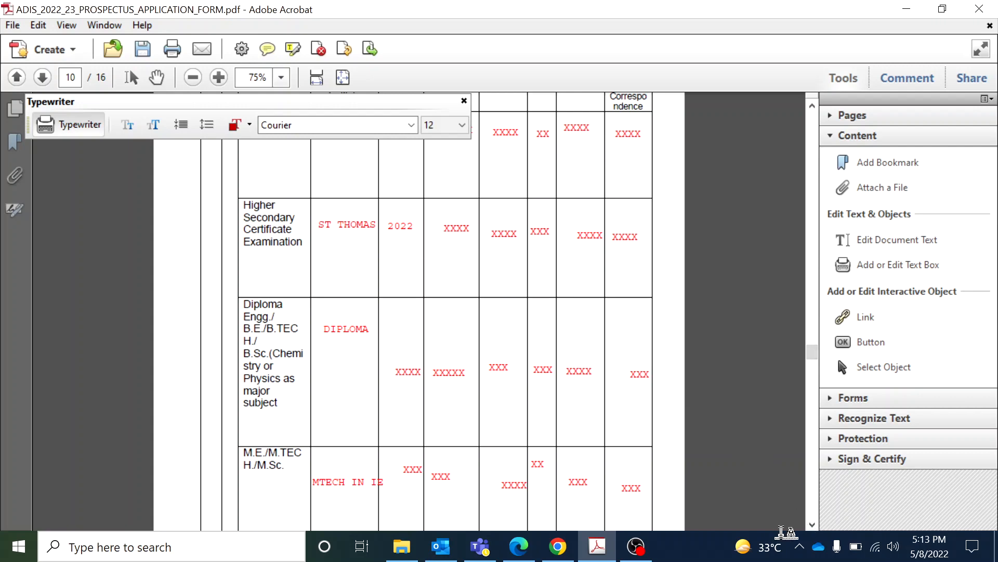
Scroll down the form to the empty Details of Experience table on page 11
left_click(811, 524)
left_click_drag(808, 524, 808, 523)
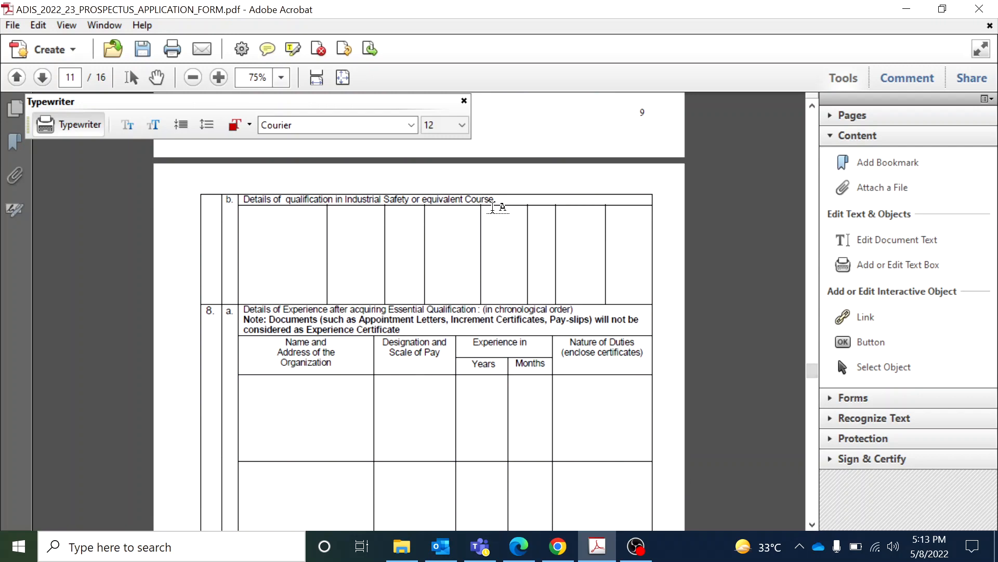
left_click(250, 240)
left_click_drag(813, 524, 813, 524)
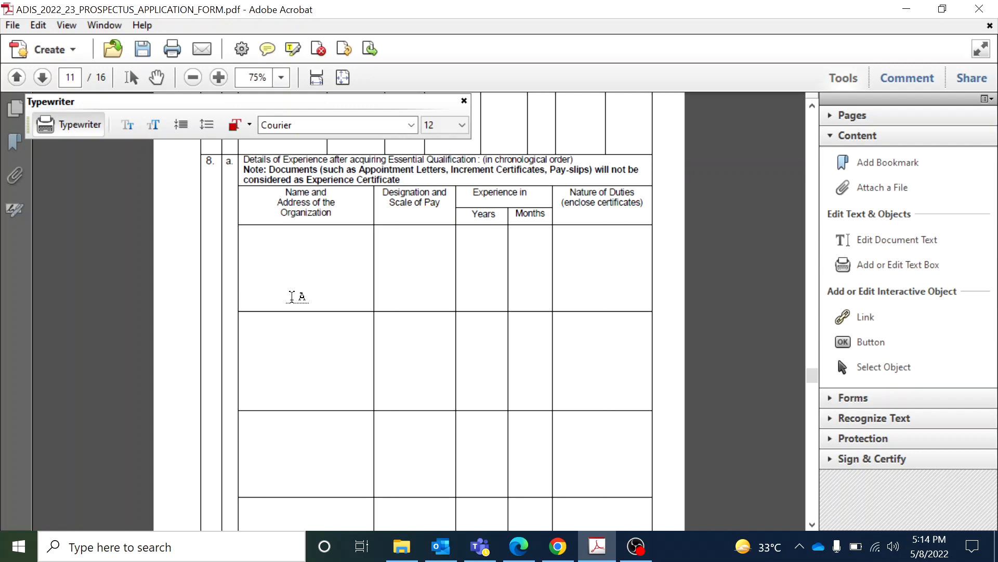
Enter ABC COMPANY, ENGINEER, 2 years and 6 months in the first experience row
type("ABC COMPANY")
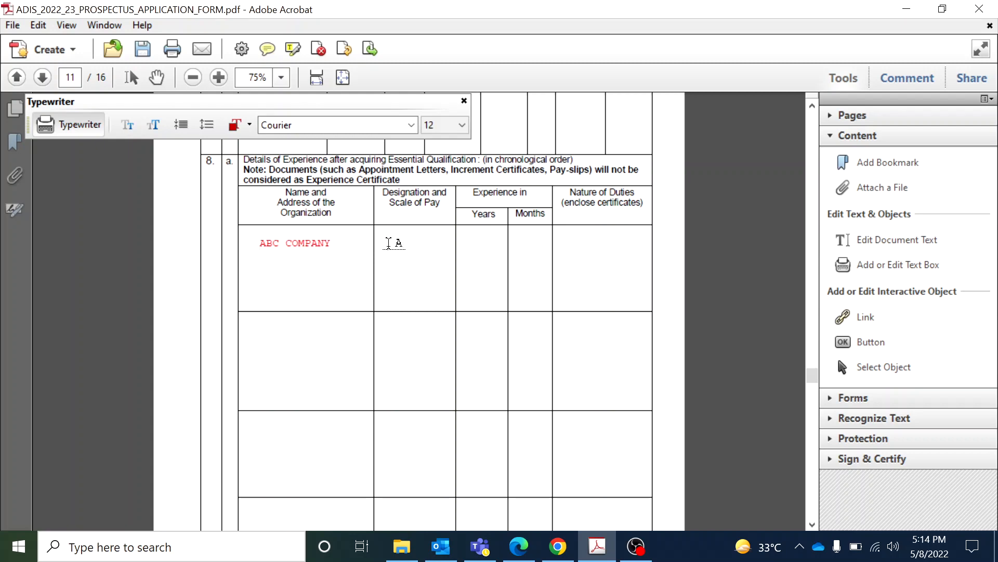
type("ENGINEER")
key("BackSpace")
key("BackSpace")
key("BackSpace")
key("BackSpace")
key("BackSpace")
key("BackSpace")
type("GINEER")
left_click(470, 251)
type("2")
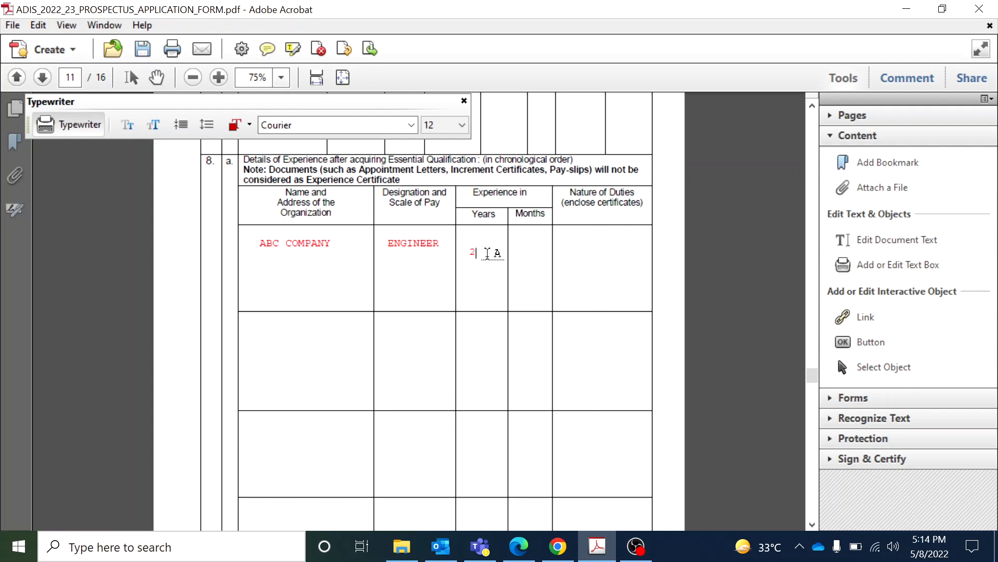
left_click(521, 258)
type("6")
Type a draft Nature of Duties text about safety walks and PTW coordination, then erase it
left_click(566, 238)
type("YOU")
key("BackSpace")
key("BackSpace")
key("BackSpace")
type("PARFOMING ")
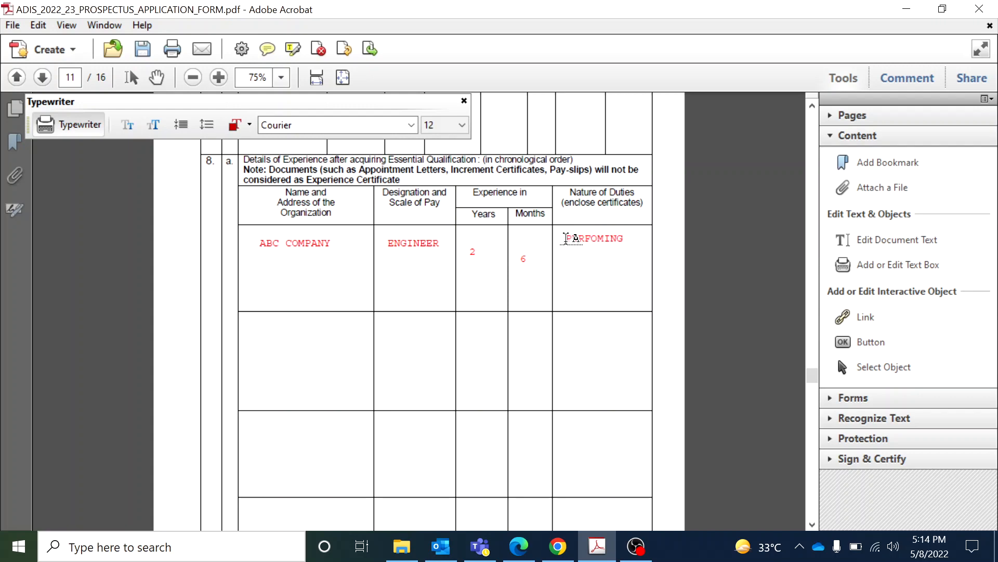
type("SAFETY")
key("Return")
type("WALKS, PTW")
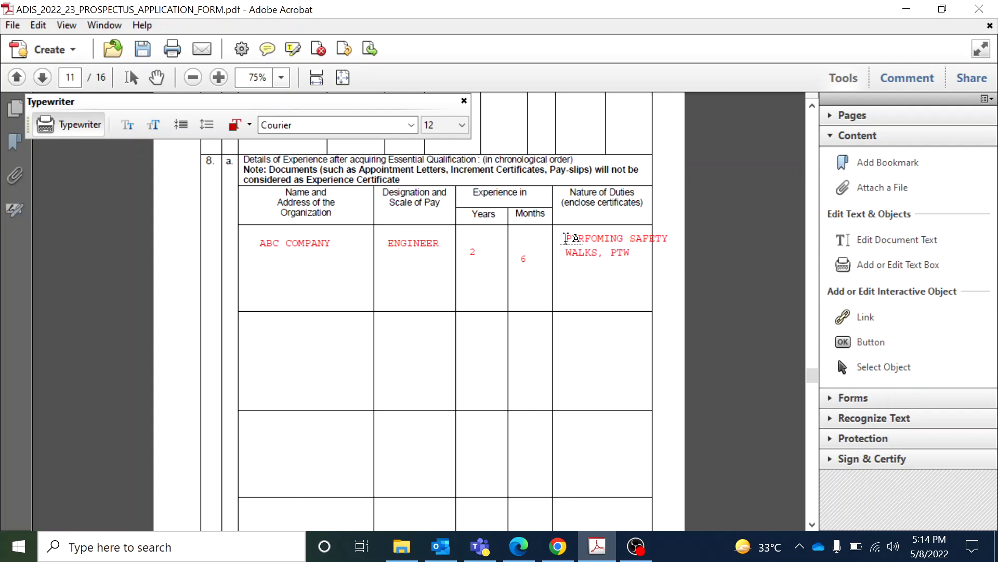
type(" COORDINATION, NEARM")
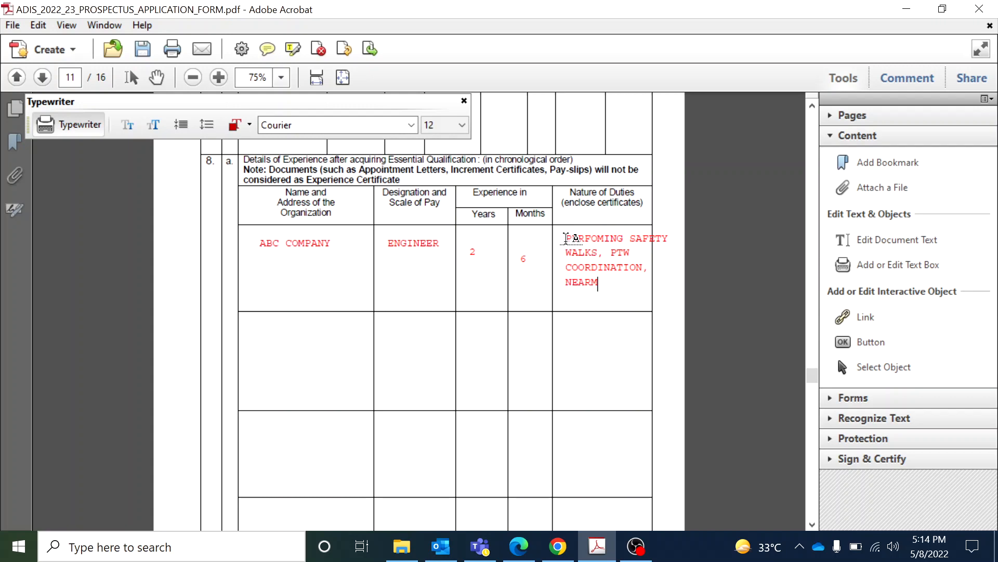
type("ISS ANALYSING")
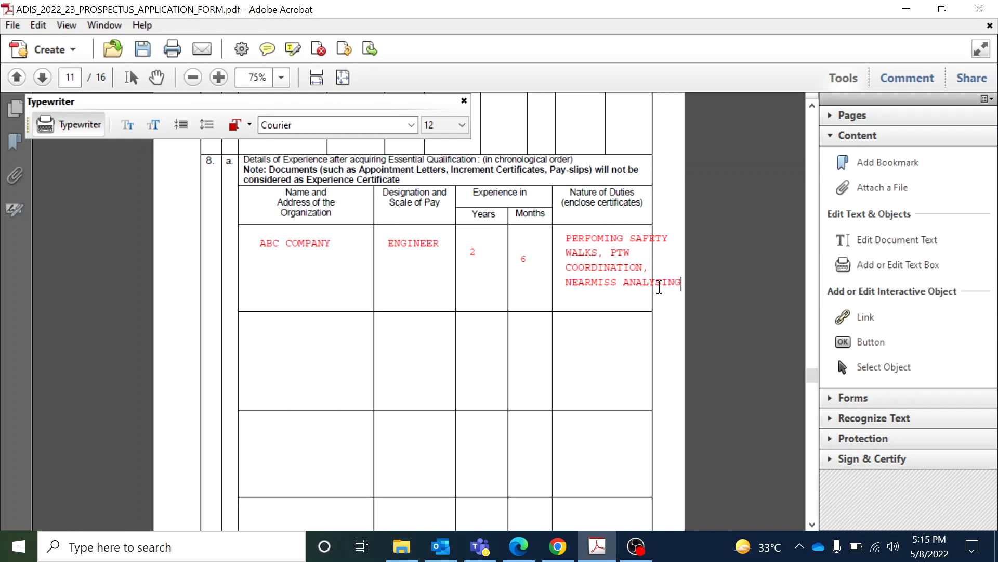
key("BackSpace")
key("BackSpace")
key("BackSpace")
key("BackSpace")
key("BackSpace")
key("BackSpace")
key("BackSpace")
key("BackSpace")
key("BackSpace")
key("BackSpace")
key("BackSpace")
key("BackSpace")
key("BackSpace")
key("BackSpace")
key("BackSpace")
key("BackSpace")
key("BackSpace")
key("BackSpace")
key("BackSpace")
key("BackSpace")
key("BackSpace")
key("BackSpace")
key("BackSpace")
key("BackSpace")
key("BackSpace")
key("BackSpace")
key("BackSpace")
key("BackSpace")
key("BackSpace")
key("BackSpace")
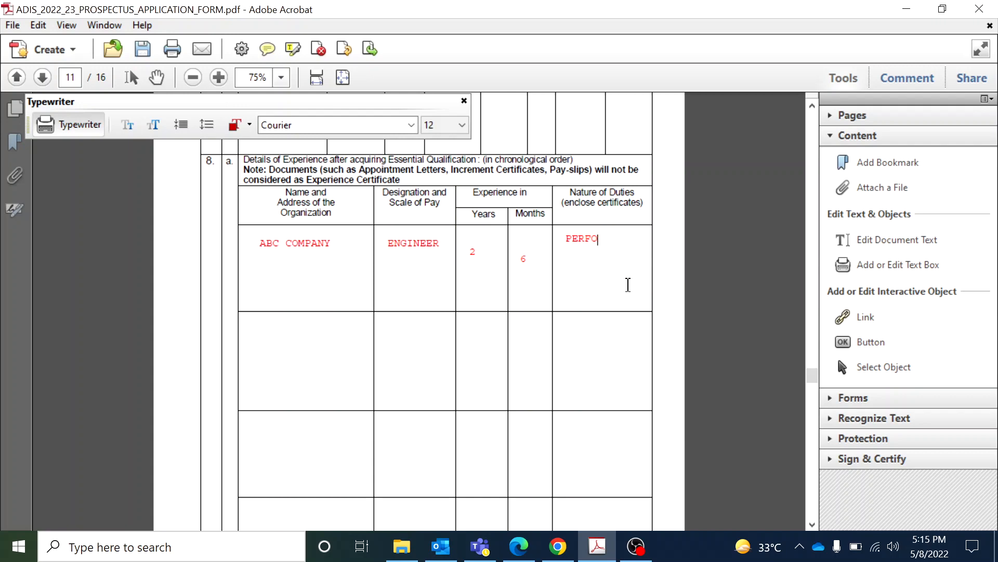
type("A")
Enter DEF COMPANY and SENIOR ENGINEER in the second row's Company and Designation cells
left_click(257, 346)
type("DEF COMNAY")
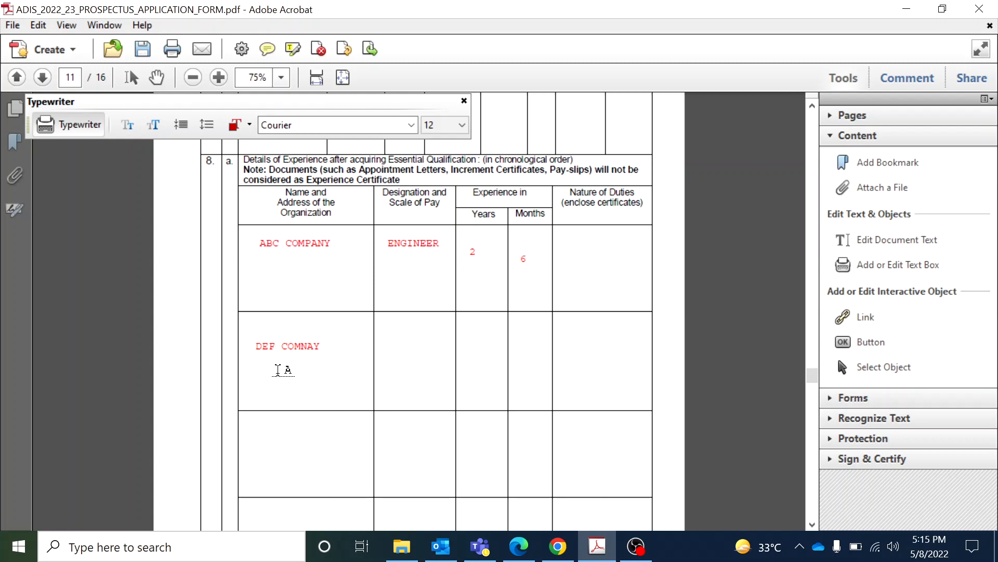
key("BackSpace")
key("BackSpace")
key("BackSpace")
type("PANY")
left_click(394, 351)
left_click(388, 345)
type("SENIOR")
key("Return")
type("ENGINEER")
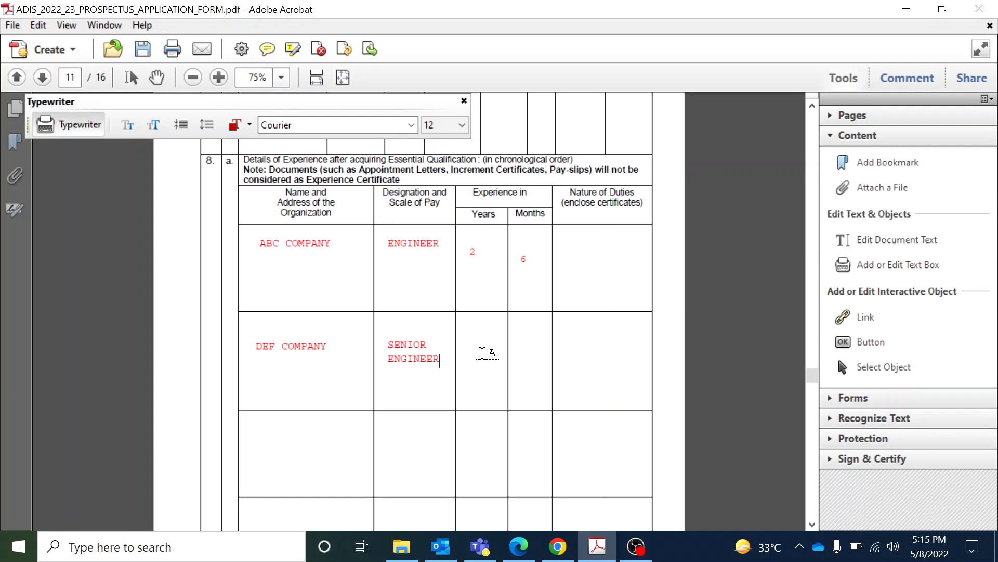
Fill in 4 years, 2 months and the duties CONDUCTING MOCK DRILLS for the second row
left_click(461, 347)
left_click(520, 357)
type("2")
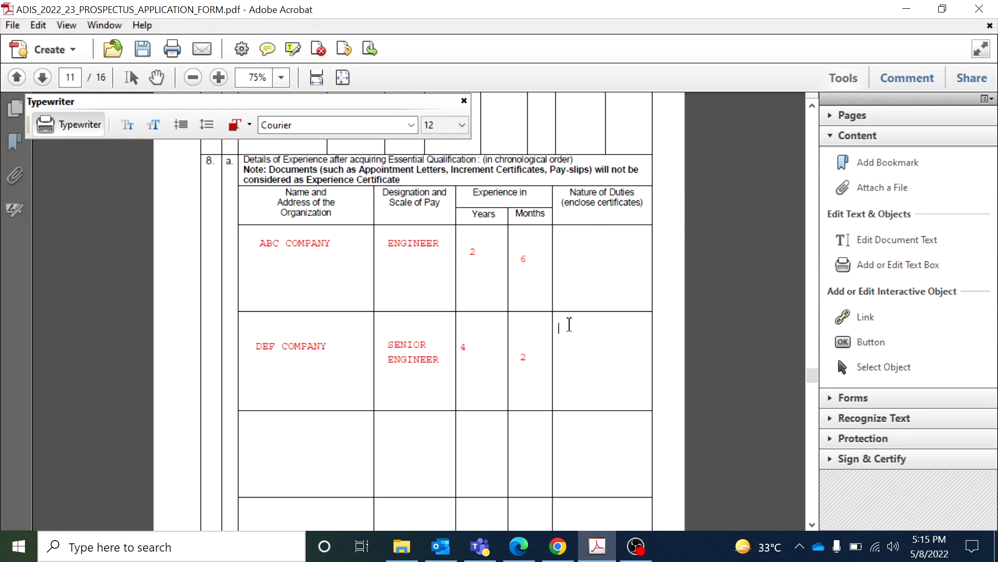
type("CONDUCTIN")
type("G ")
type("MOCK DRIL")
type("LS")
type(", INSPE")
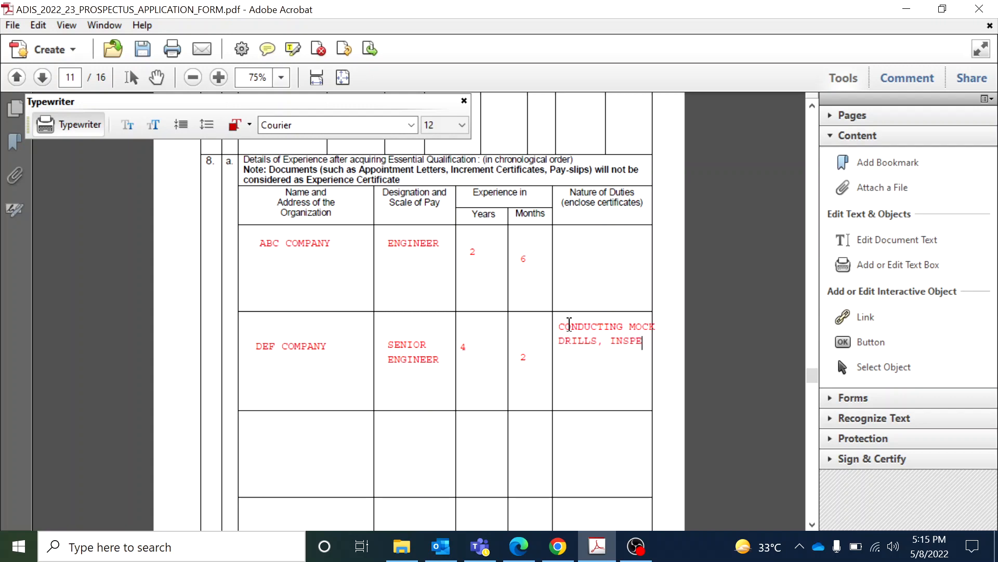
type("CTION. AUDI")
type("T, ")
type("A")
type("I")
type(", ETC")
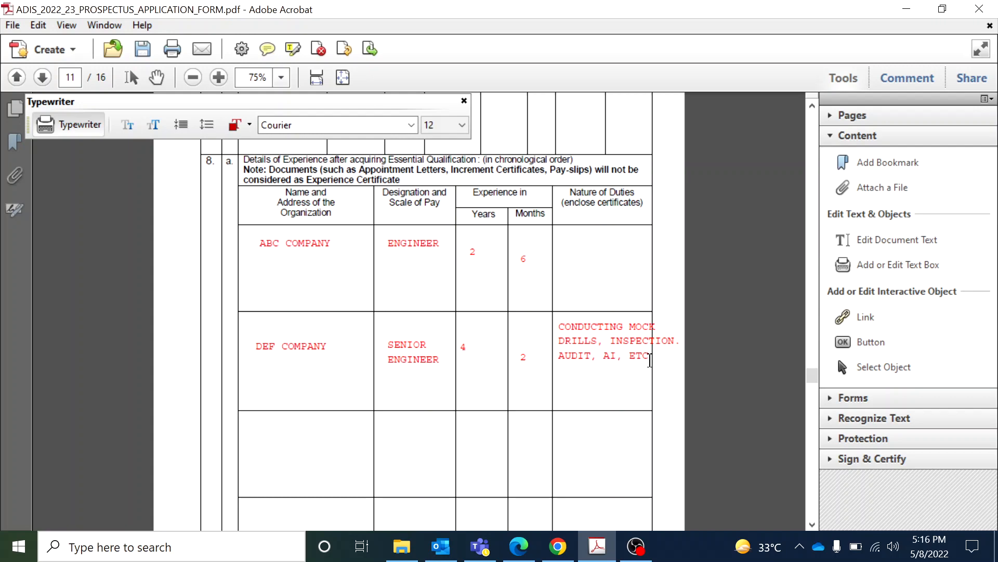
key("BackSpace")
key("BackSpace")
key("BackSpace")
key("BackSpace")
key("BackSpace")
key("BackSpace")
key("BackSpace")
key("BackSpace")
key("BackSpace")
key("BackSpace")
key("BackSpace")
key("BackSpace")
key("BackSpace")
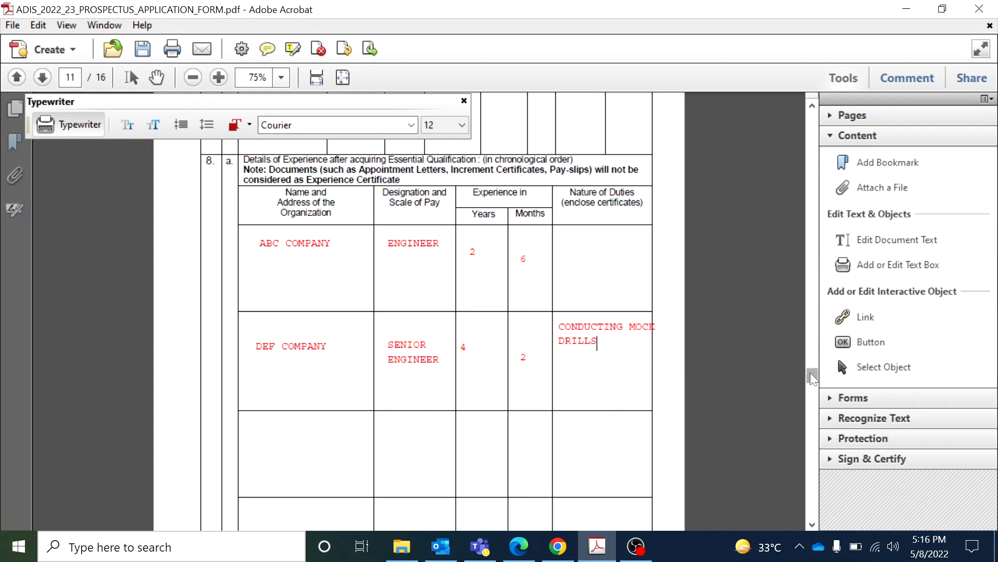
left_click(812, 525)
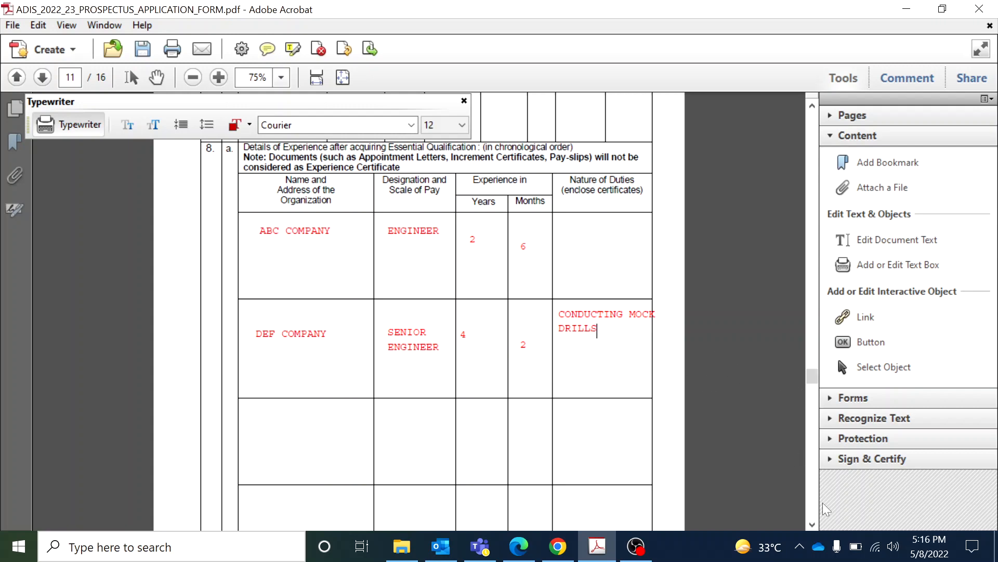
left_click(812, 525)
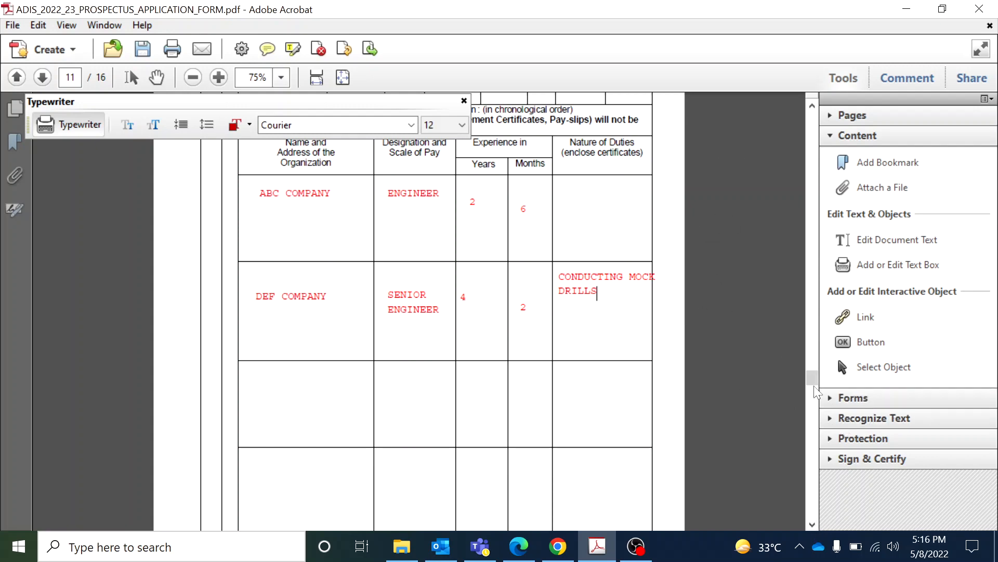
Scroll to the Total Experience row and enter 7 years and 3 months
left_click(813, 526)
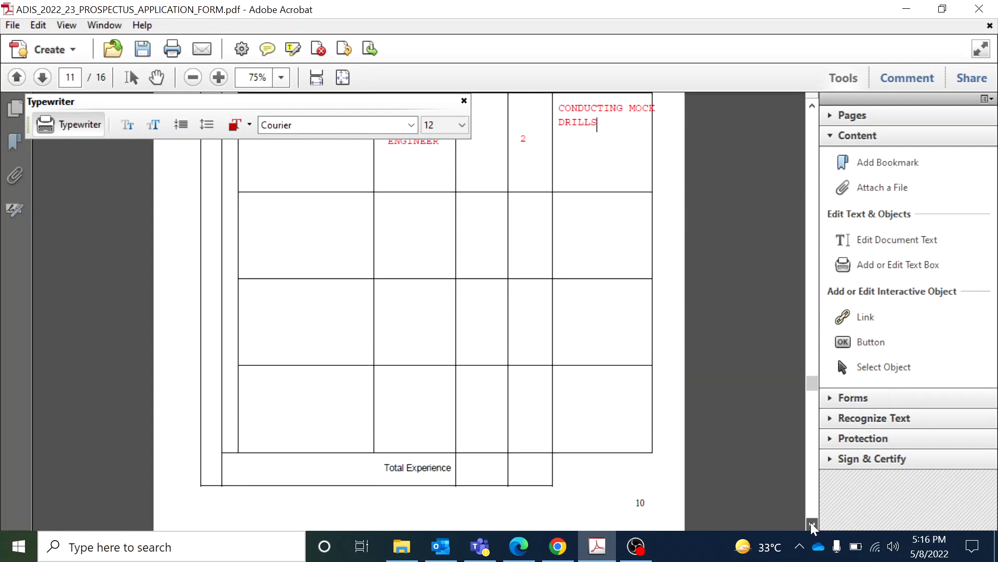
scroll(813, 525, "down", 6)
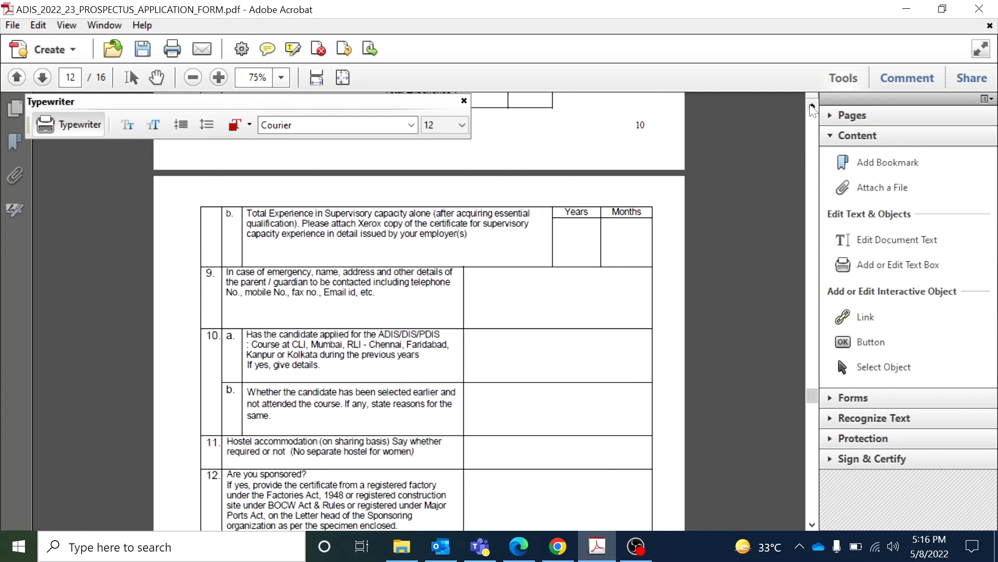
left_click(813, 106)
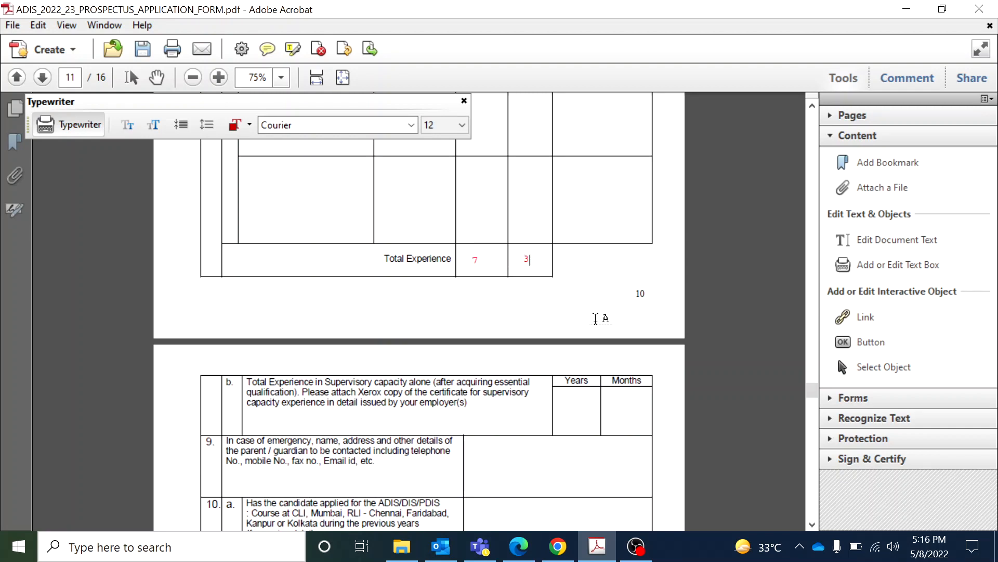
left_click_drag(810, 519, 809, 519)
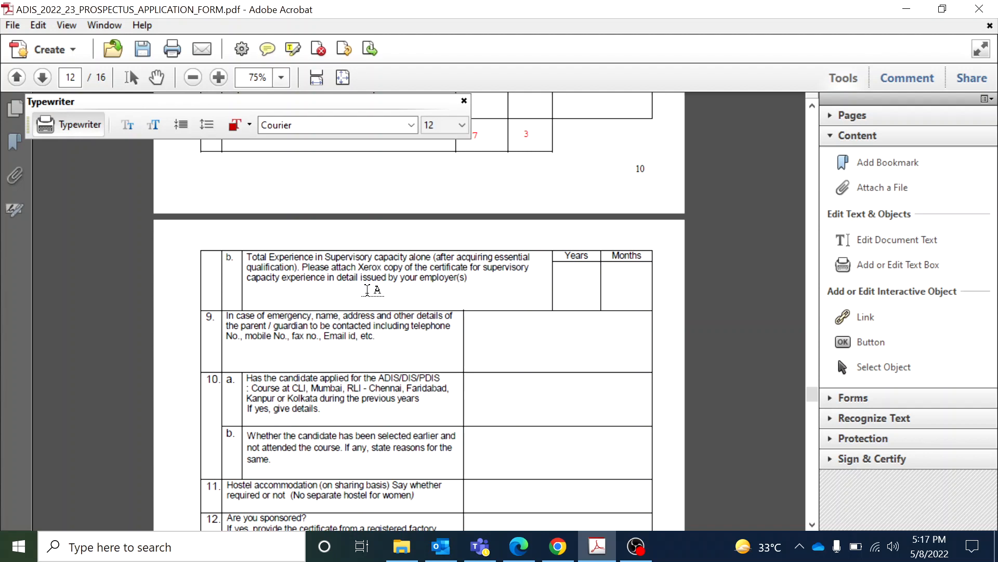
Type 5 years, 7 months for supervisory experience and XXXX PH NO XXXXX for item 9
left_click(565, 282)
left_click(608, 287)
type("XXXXX")
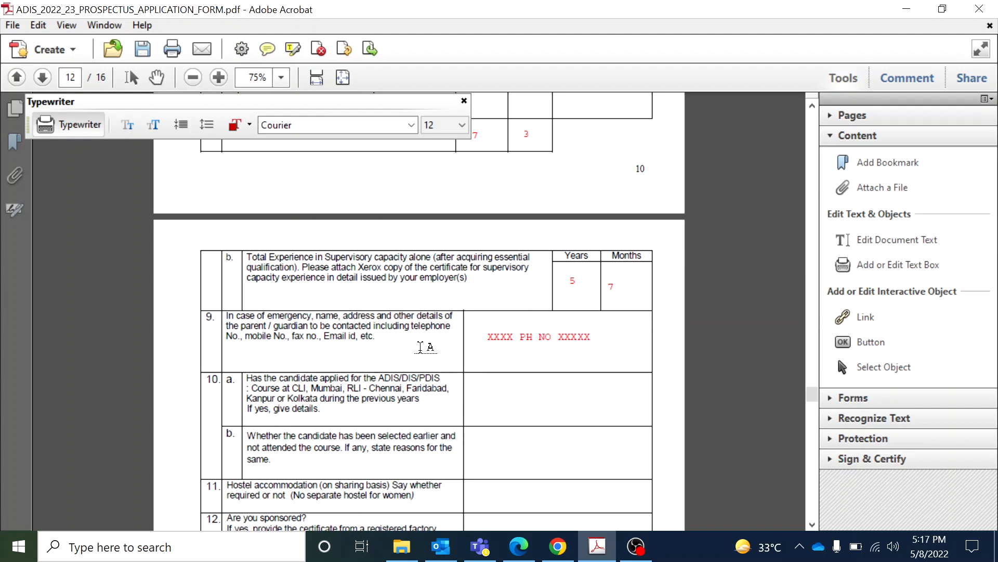
Scroll down and answer row 10a with YES
left_click(812, 522)
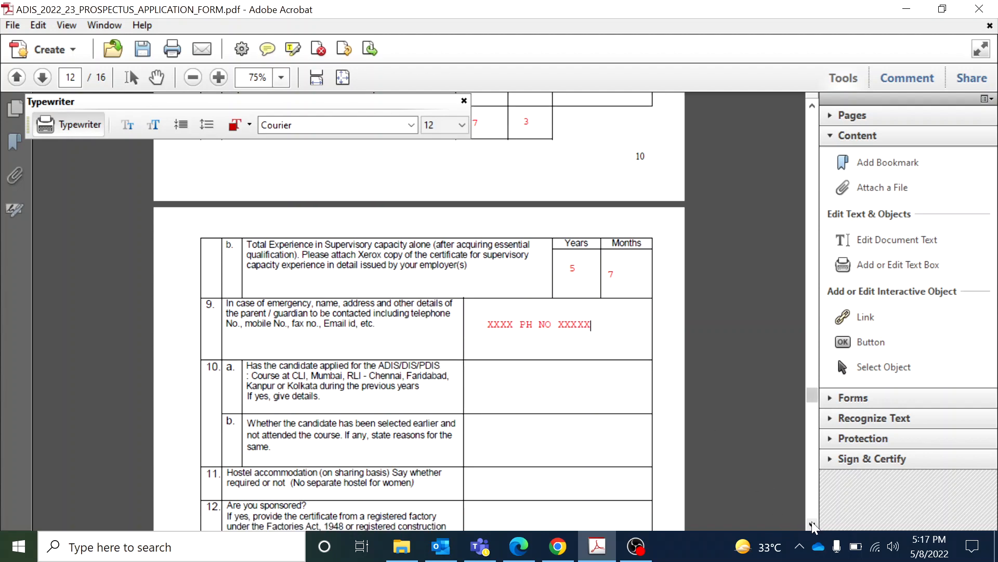
left_click(812, 523)
left_click(812, 524)
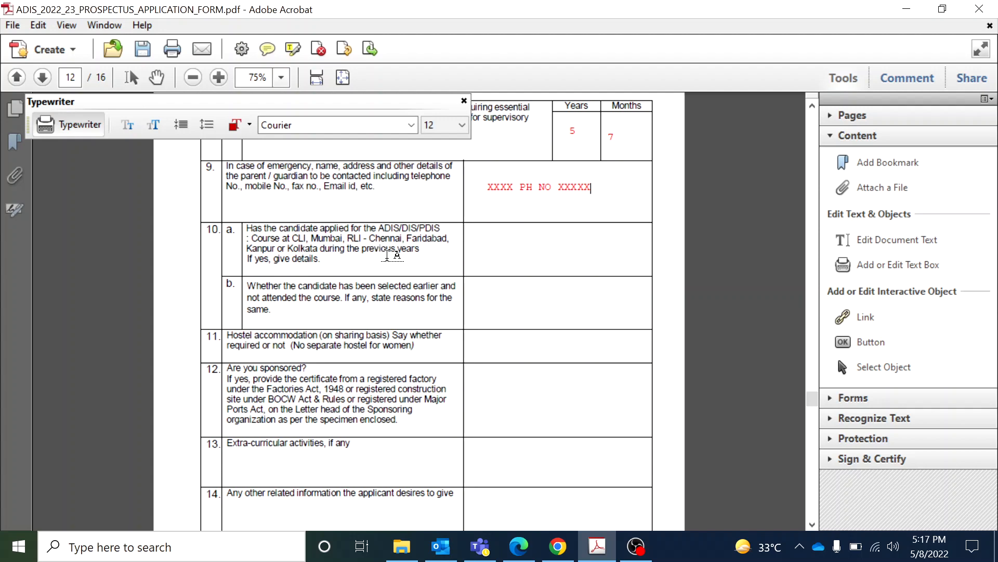
left_click(475, 233)
type("YES, DETAILS")
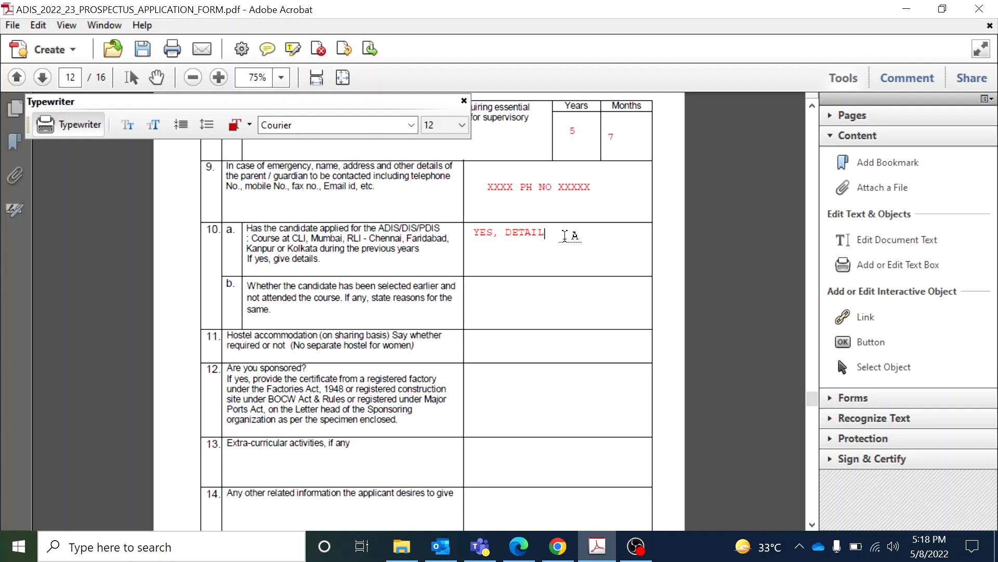
key("BackSpace")
key("BackSpace")
key("BackSpace")
key("BackSpace")
key("BackSpace")
key("BackSpace")
key("BackSpace")
Give row 10b the year 2020 and a health-issues reason, and rows 11–12 YES / NO, NO / YES
left_click(499, 289)
type("DETAILS")
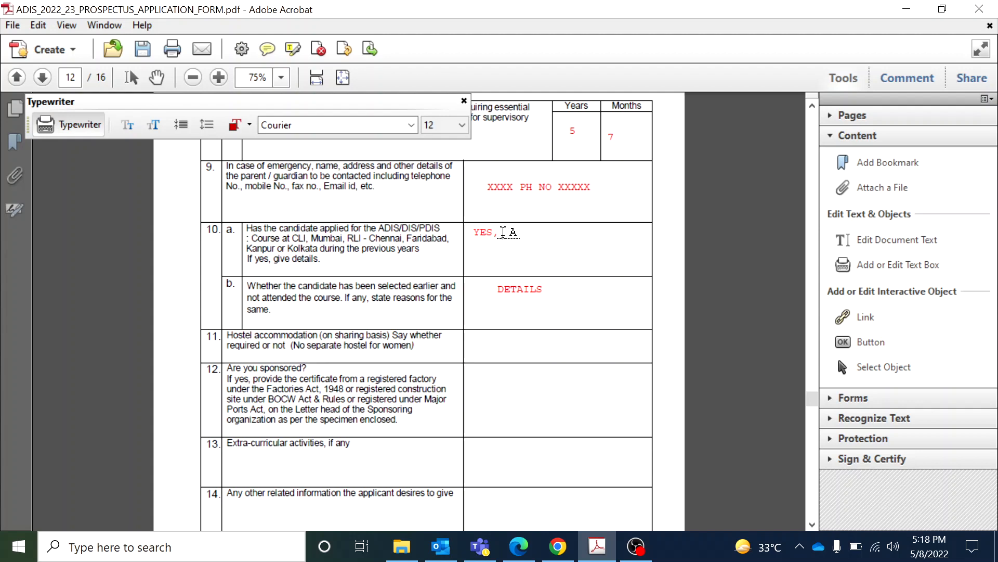
type("THE YEAR 2020")
left_click(547, 290)
type("A DUE TO HEALT")
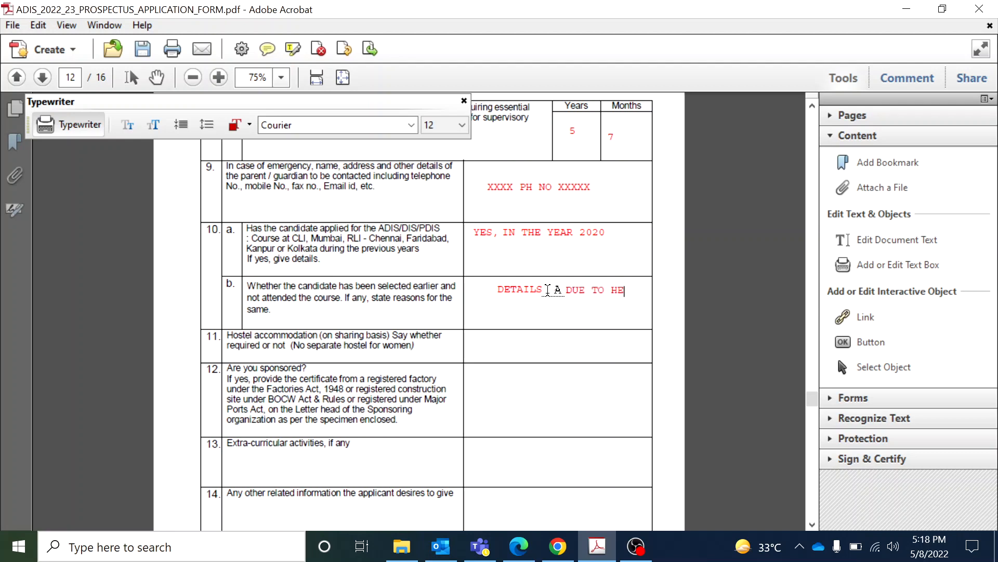
type("H OR")
key("Return")
type("ANY OTHER ISSUES")
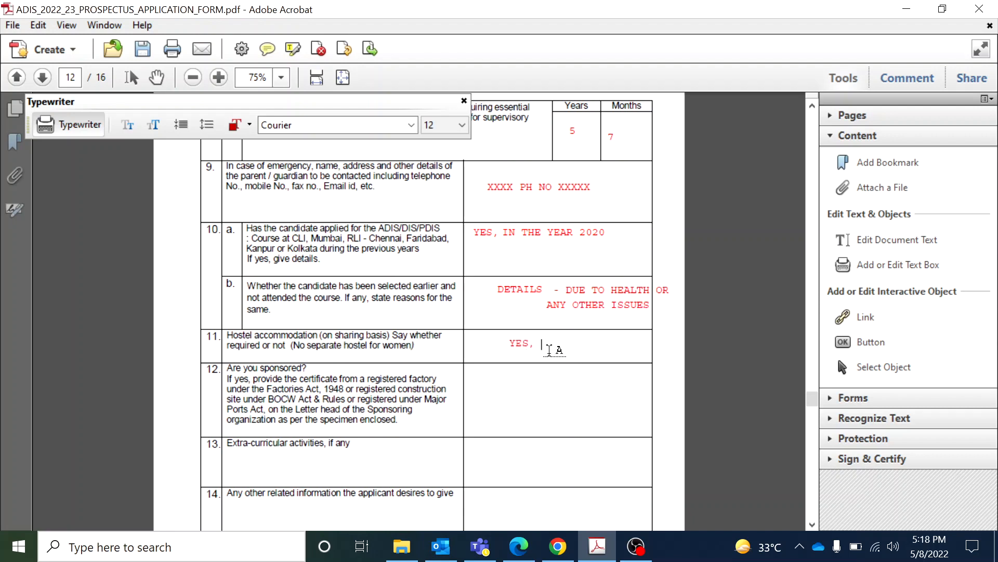
type("A")
left_click(517, 410)
type("NO / YES")
List NATIONAL LEVEL HOCKEY PLAYER, NCC C CERTIFCATE HOLDER and XXXX as row 13's activities
left_click(811, 523)
scroll(809, 519, "down", 3)
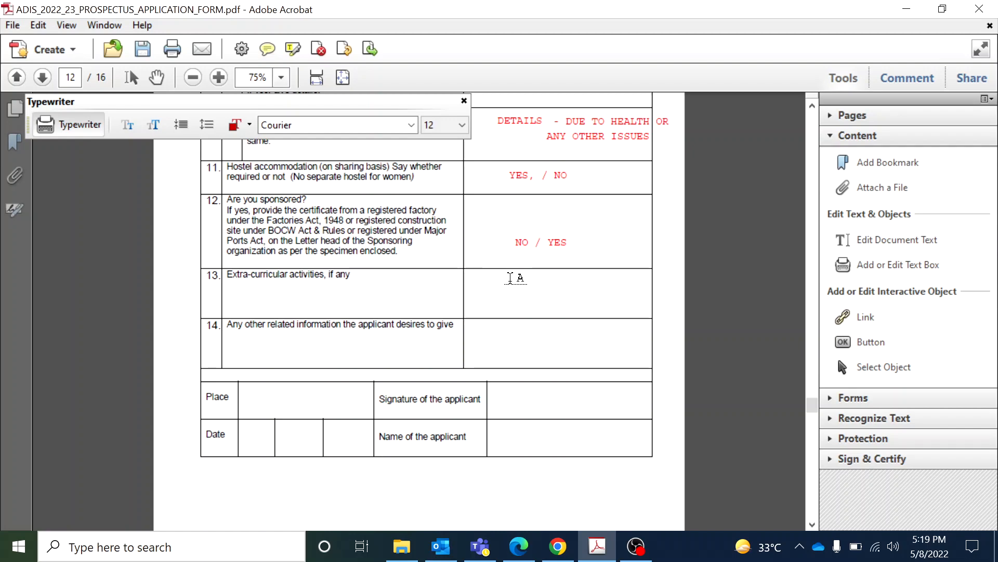
type("NATIONAL LEVEL HOC")
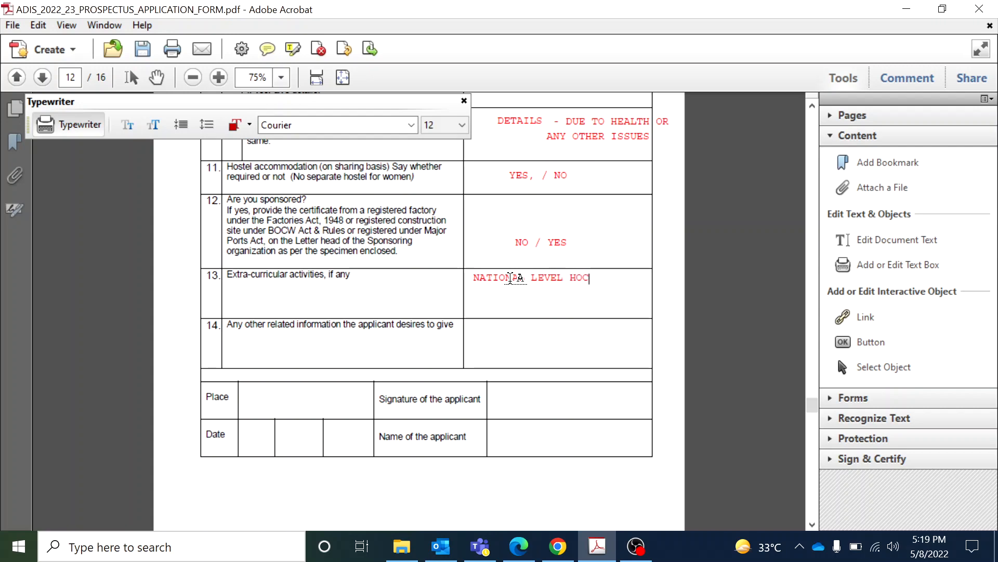
type("KEY PLAYER,")
key("Return")
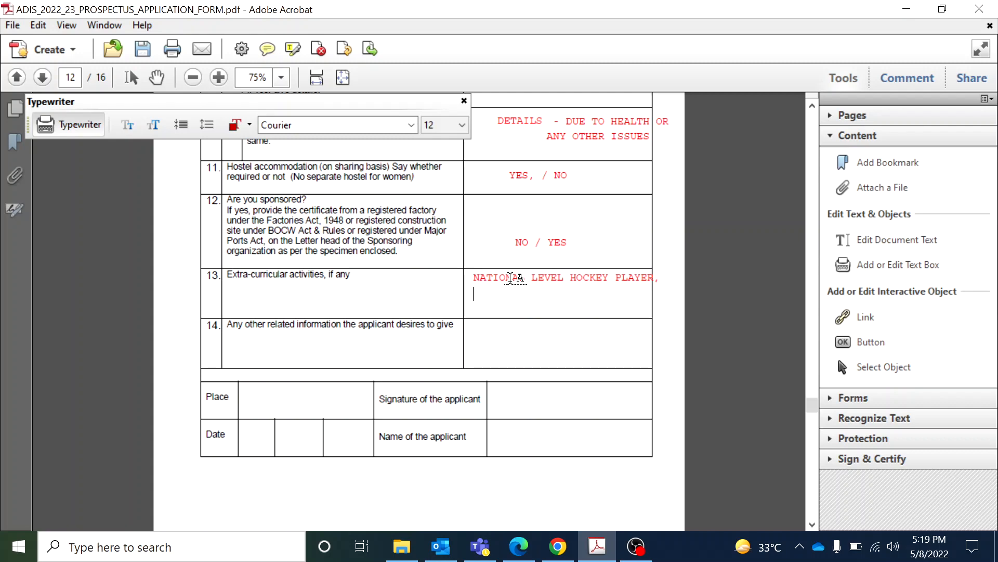
type("NCC C CERTIFCATE HOLDER")
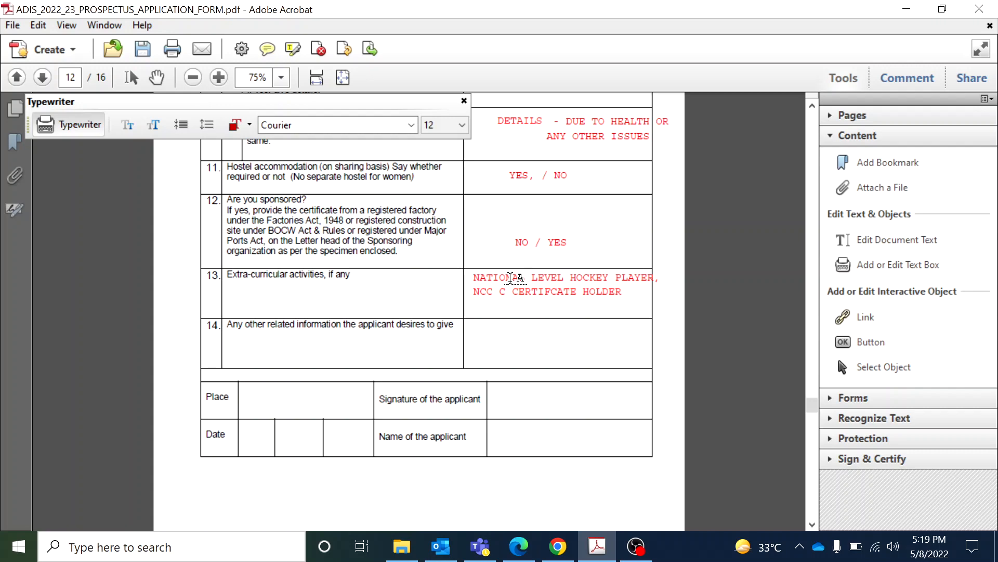
key("Return")
type("XXXXX,XXXX,XXX,XX")
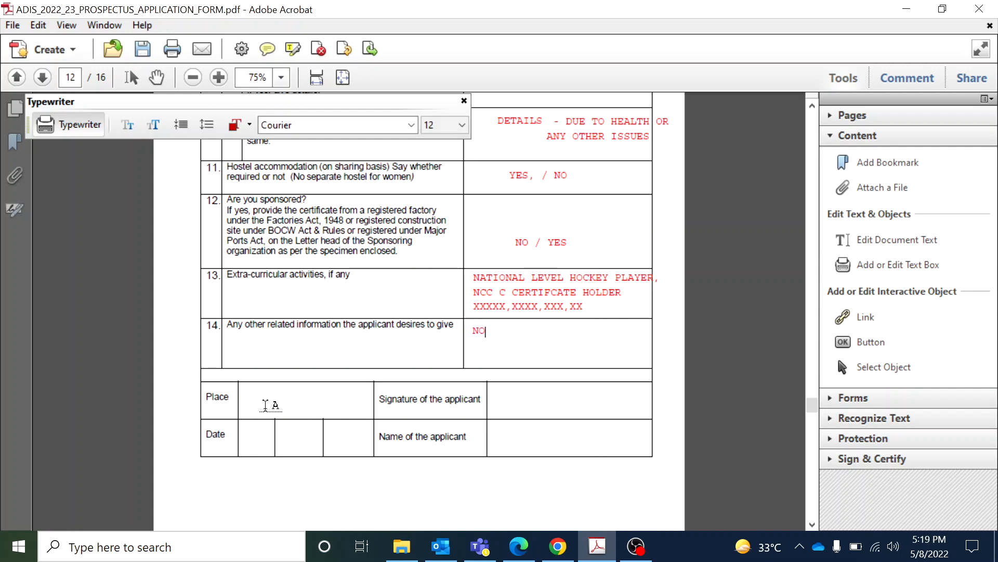
Fill Place with DELHI, the Date boxes with XX placeholders, and the applicant's name
left_click(245, 395)
left_click(253, 436)
type("X")
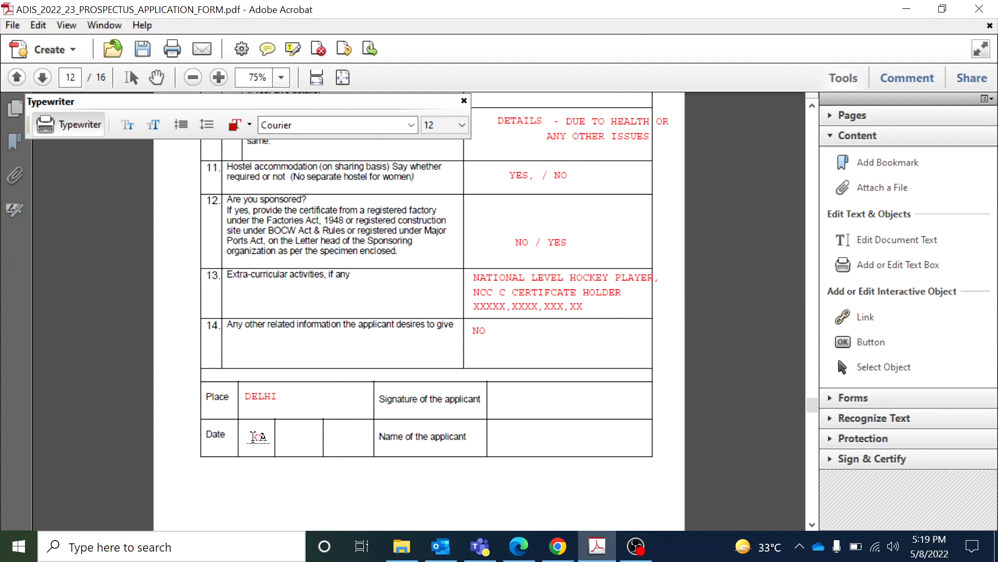
type("X")
left_click(300, 436)
type("XX")
left_click(553, 404)
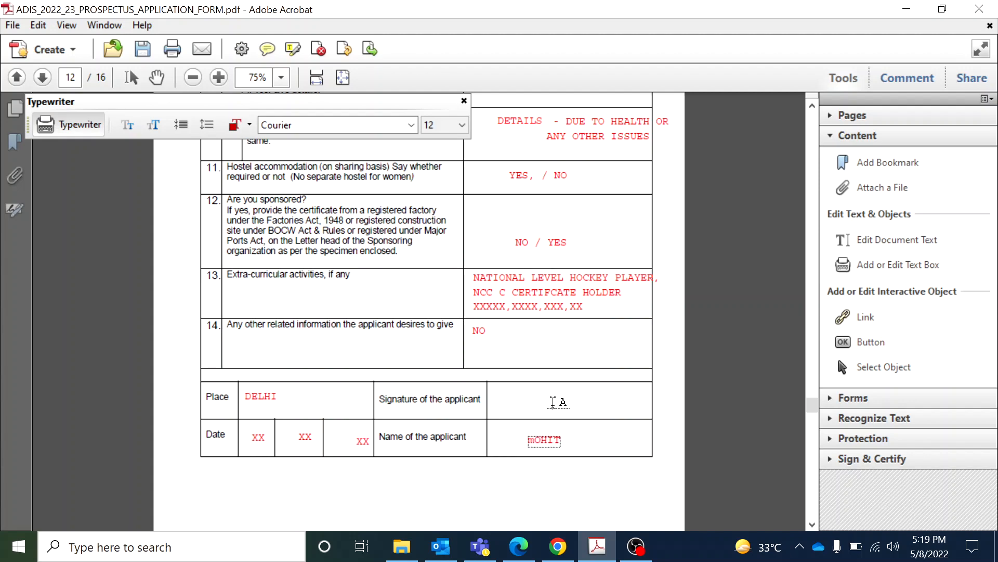
left_click(553, 403)
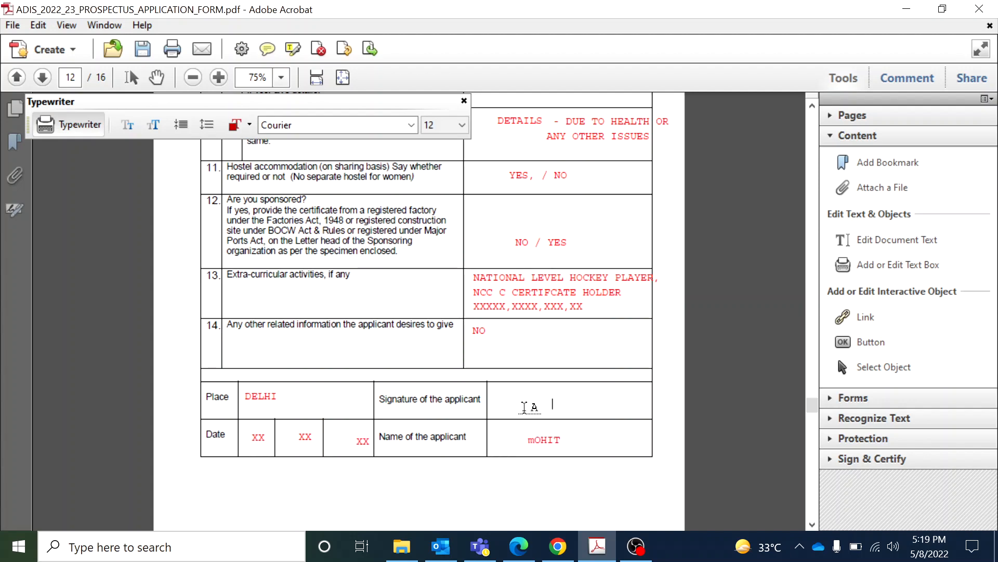
left_click(813, 525)
On page 13, add the candidate's name above the signature line, Place DELHI and Date XXXX
scroll(812, 529, "down", 10)
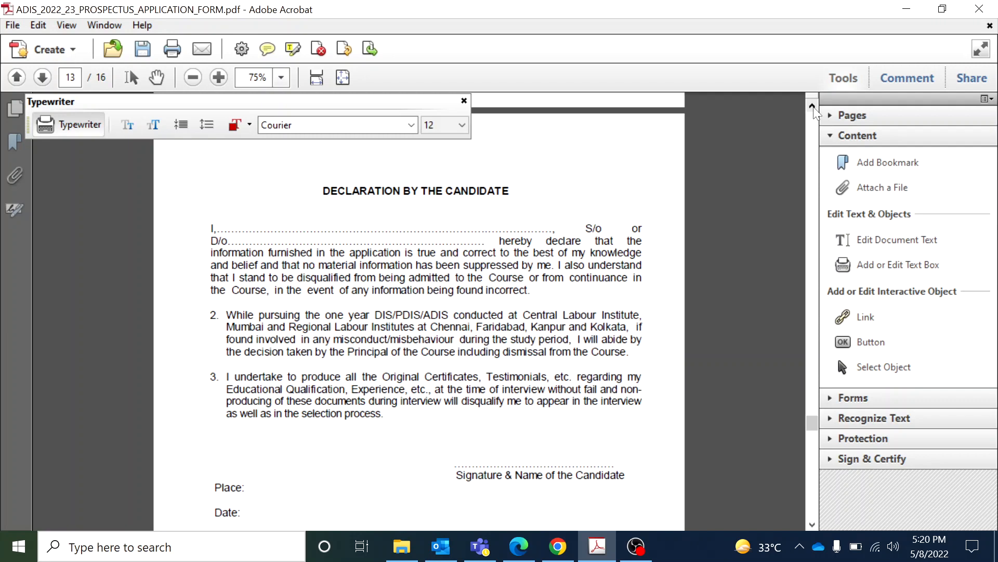
left_click(813, 106)
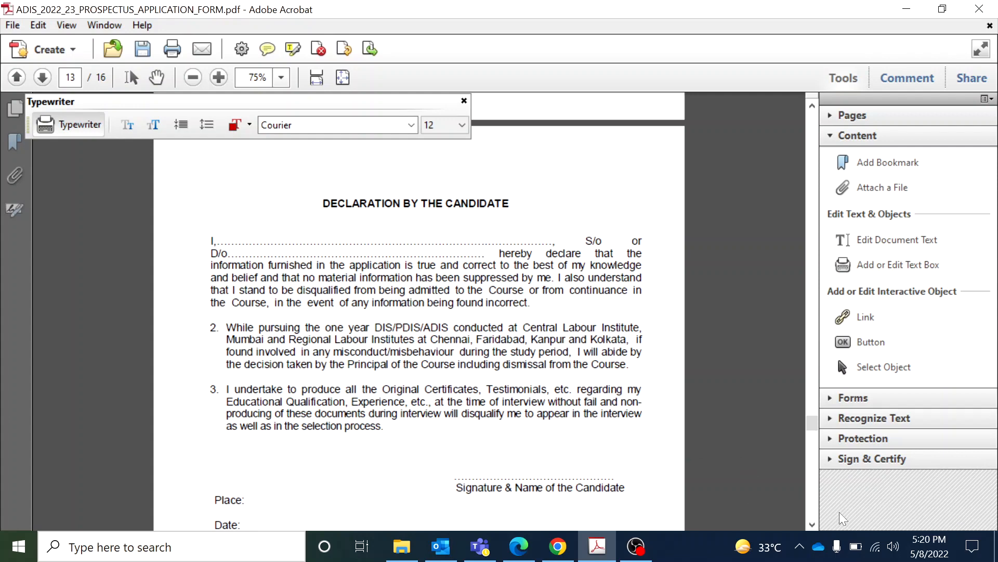
scroll(547, 392, "down", 3)
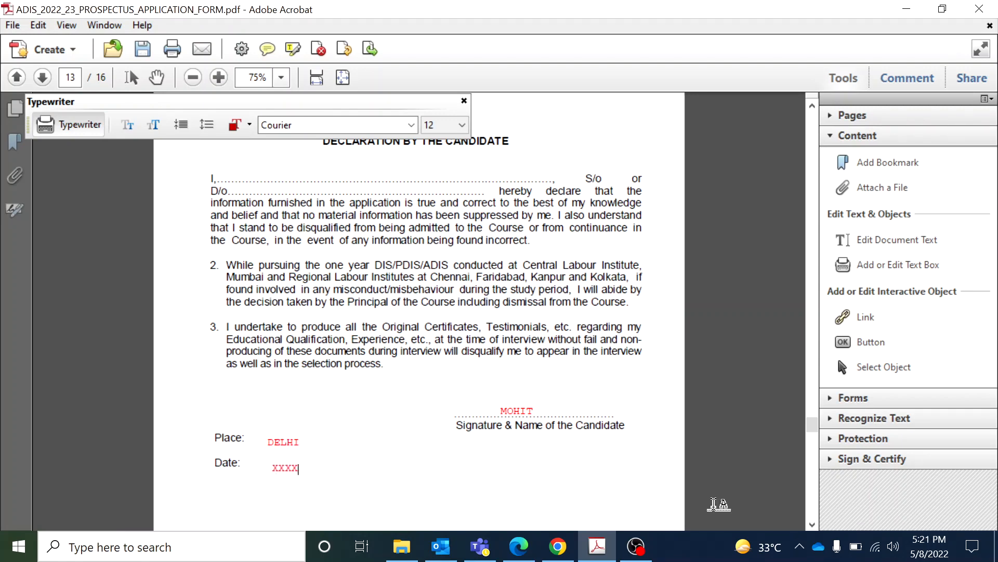
left_click(812, 523)
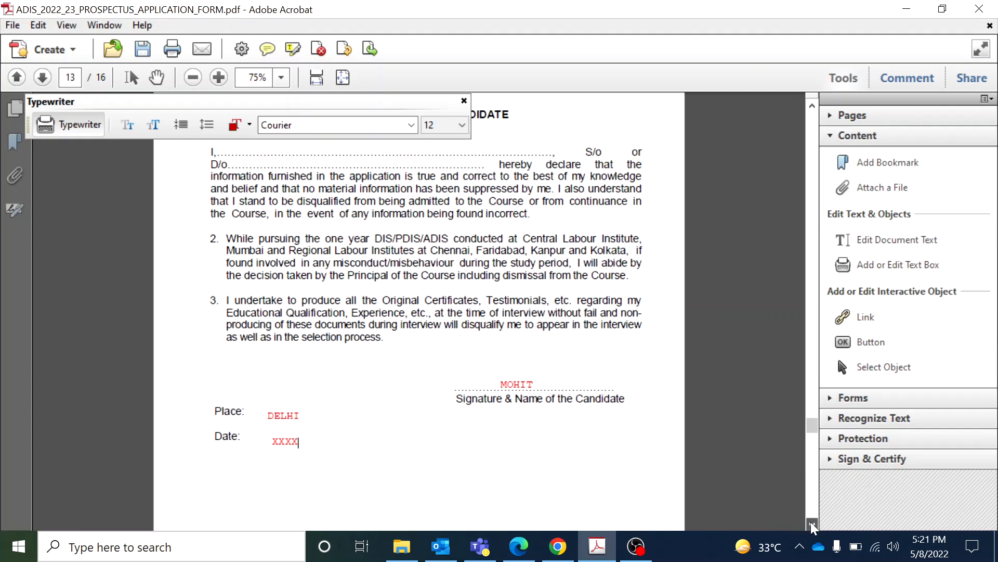
Mark page 14's Certificate by Sponsoring Authority as (NOT APPLICABLE)
left_click(812, 525)
left_click(813, 524)
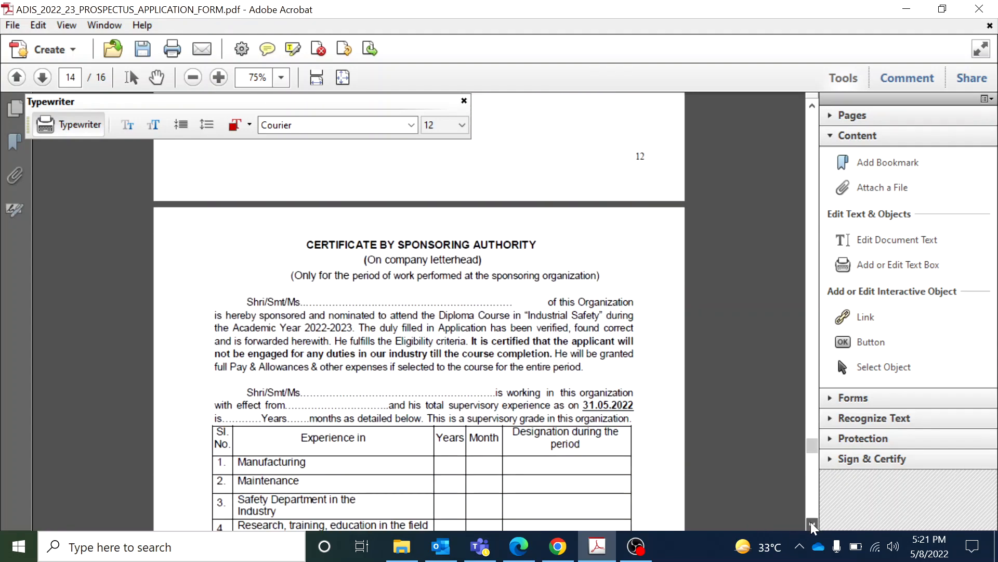
left_click(812, 524)
left_click(812, 525)
left_click(813, 524)
left_click(812, 524)
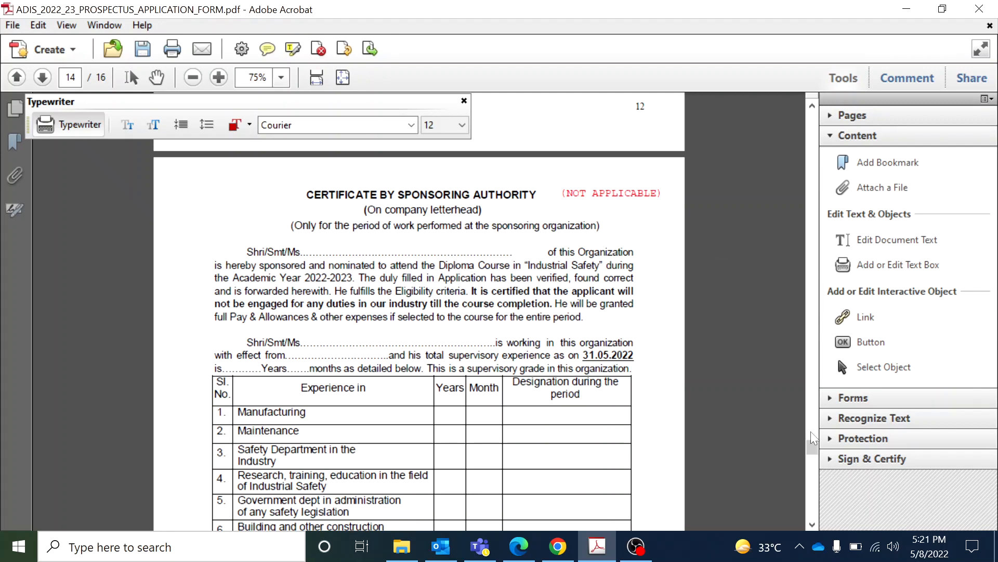
Add NOT APPLICABLE beside page 15's Undertaking by the Sponsoring Organisation heading
left_click(812, 525)
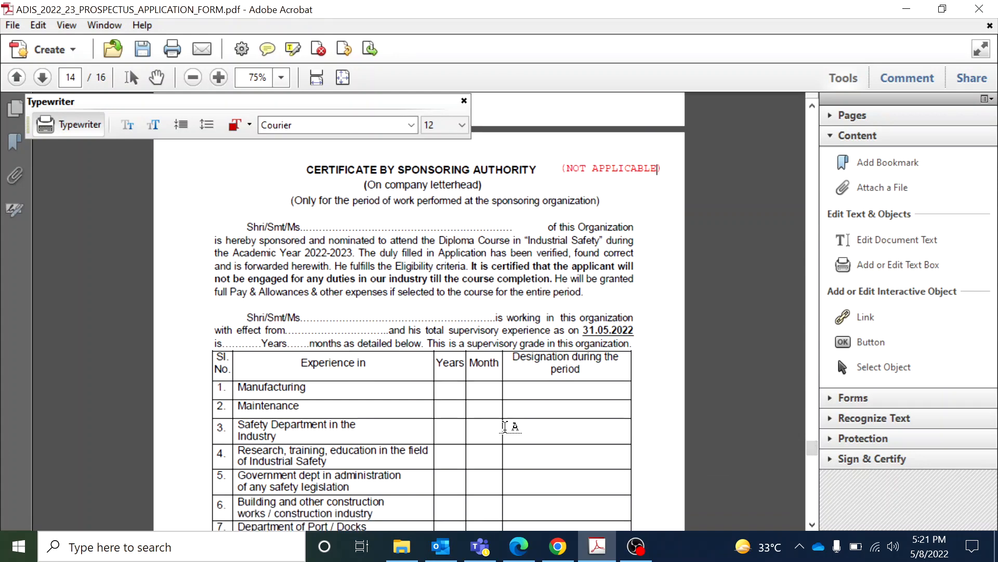
left_click(811, 524)
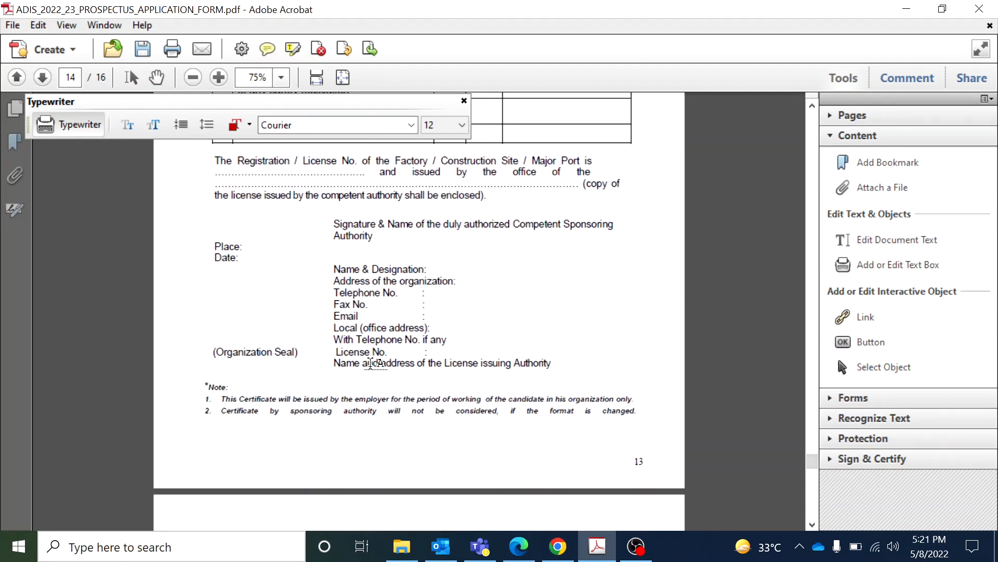
left_click(812, 525)
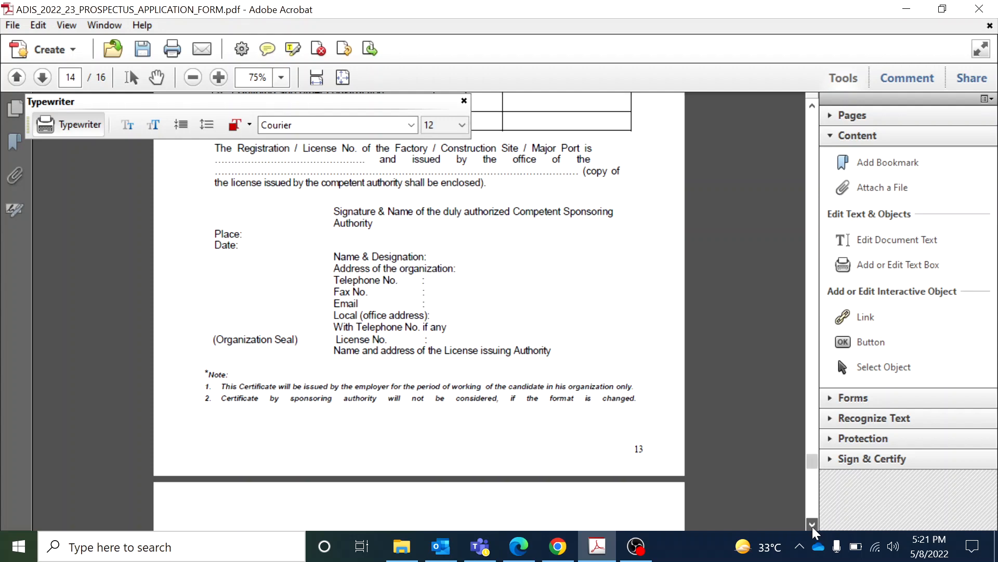
left_click(812, 527)
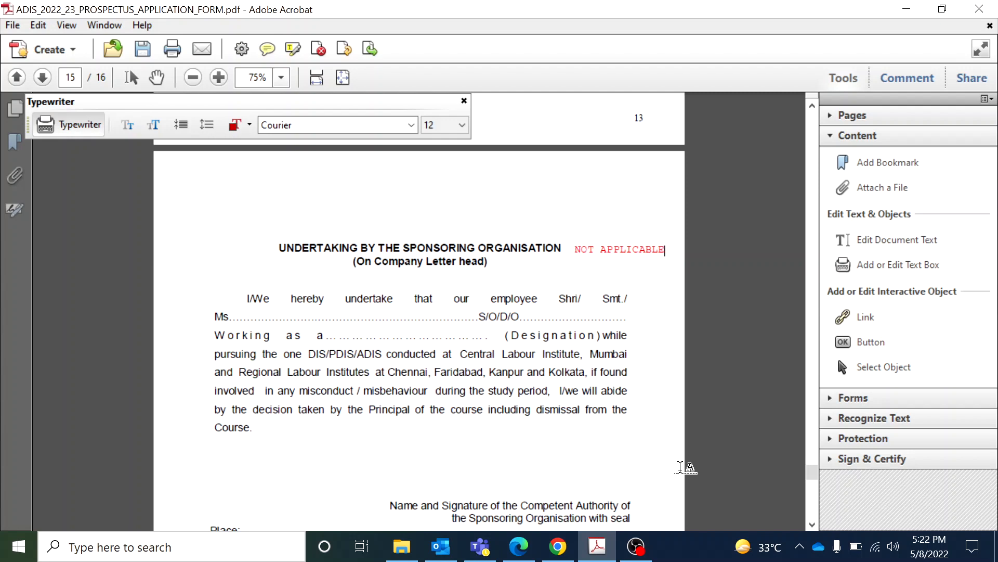
Scroll down until page 16's application Check-list with its Yes/No columns is showing
left_click(813, 525)
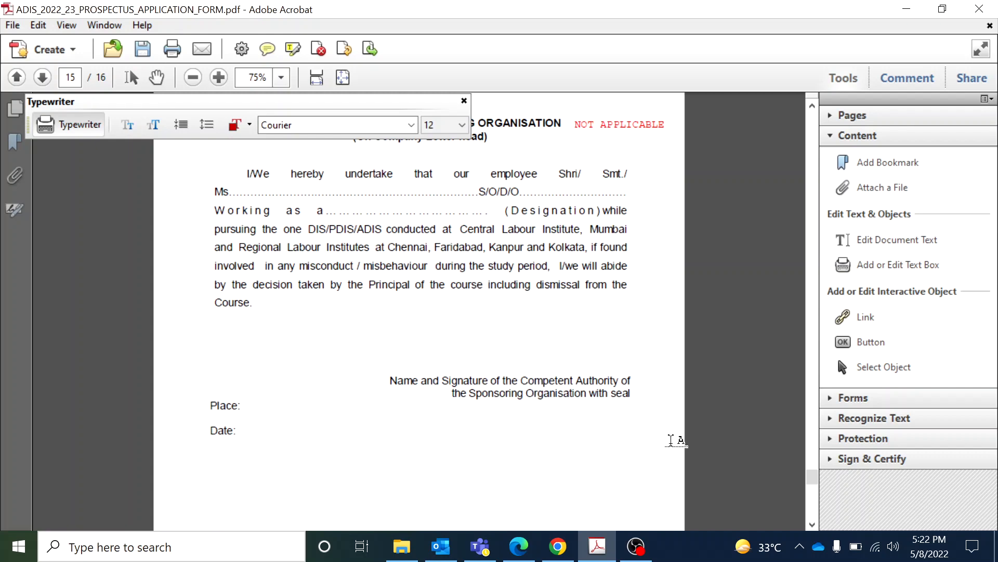
left_click(810, 525)
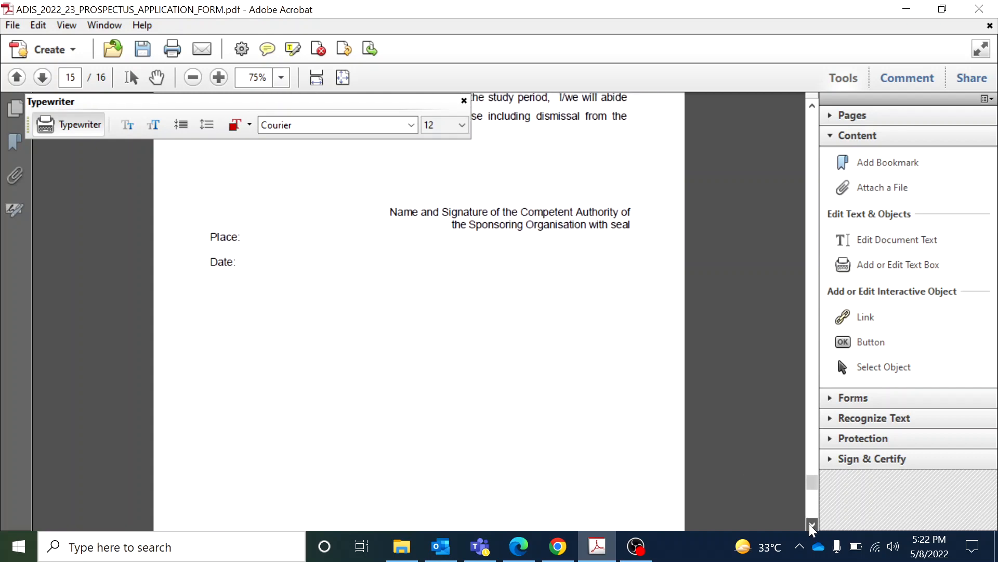
left_click(811, 524)
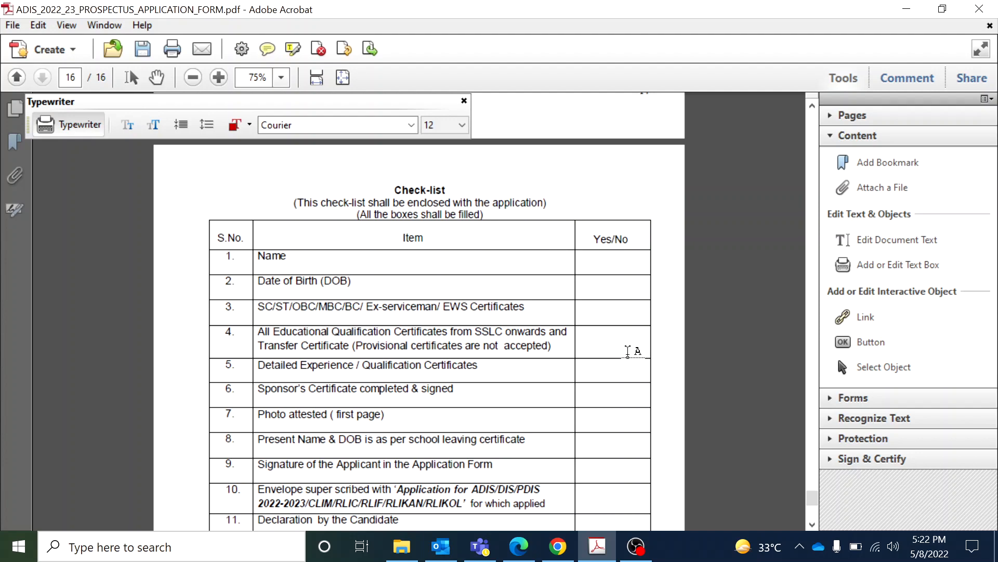
Type a red YES in row 3's Yes/No cell for the category certificates
left_click(812, 524)
left_click(812, 524)
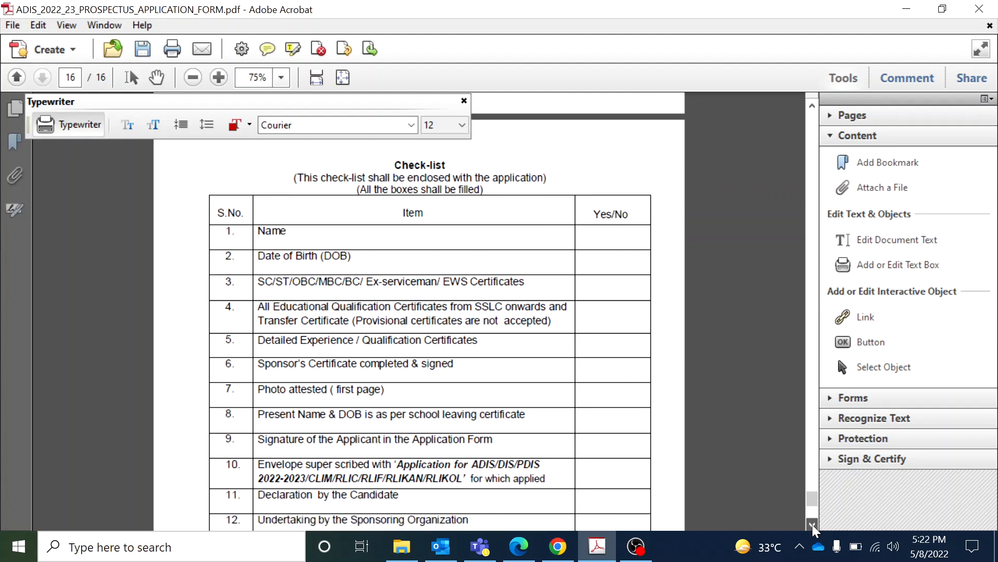
left_click(813, 525)
left_click(812, 525)
left_click(813, 525)
left_click(813, 526)
left_click(813, 525)
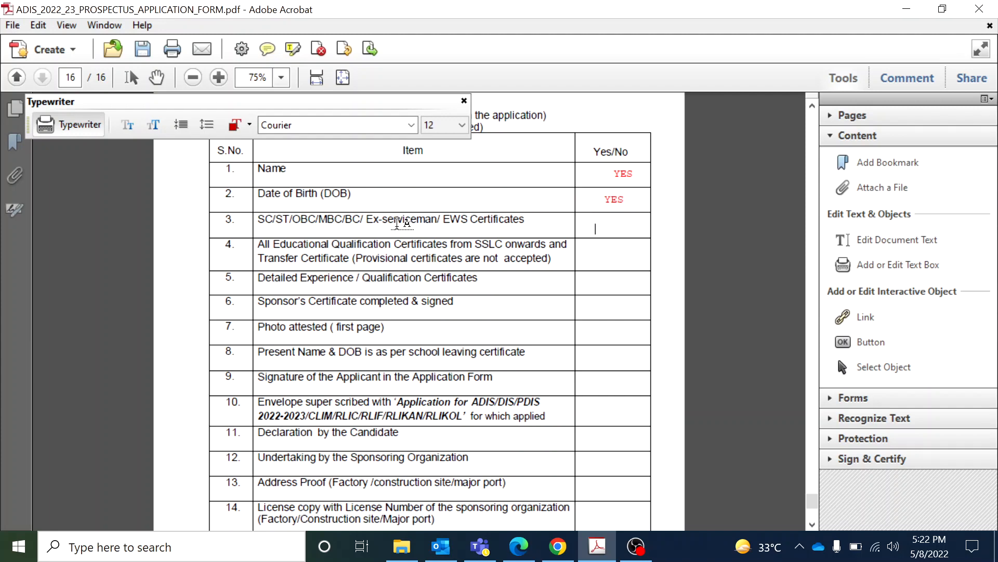
left_click(602, 228)
type("YES")
Remove the stray name typed near page 14's bottom and return to the check-list
left_click(812, 105)
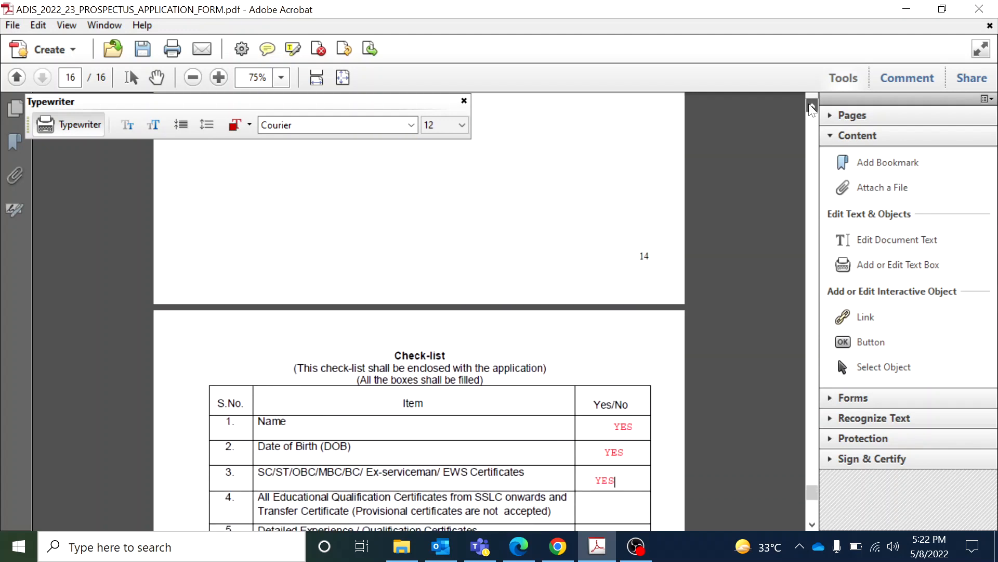
left_click(812, 105)
left_click(339, 261)
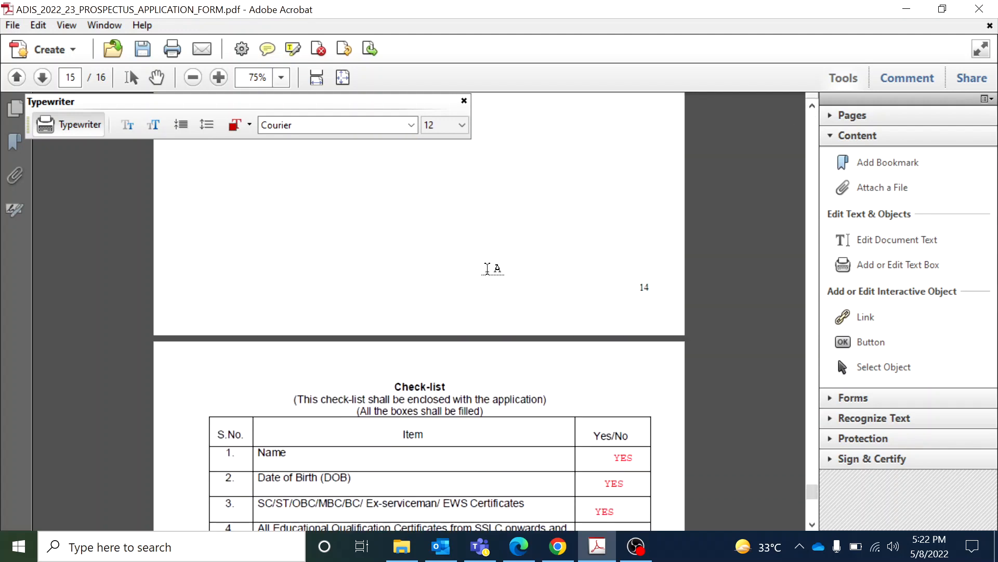
type("MOHIT")
key("BackSpace")
key("BackSpace")
key("BackSpace")
key("BackSpace")
key("BackSpace")
left_click(813, 524)
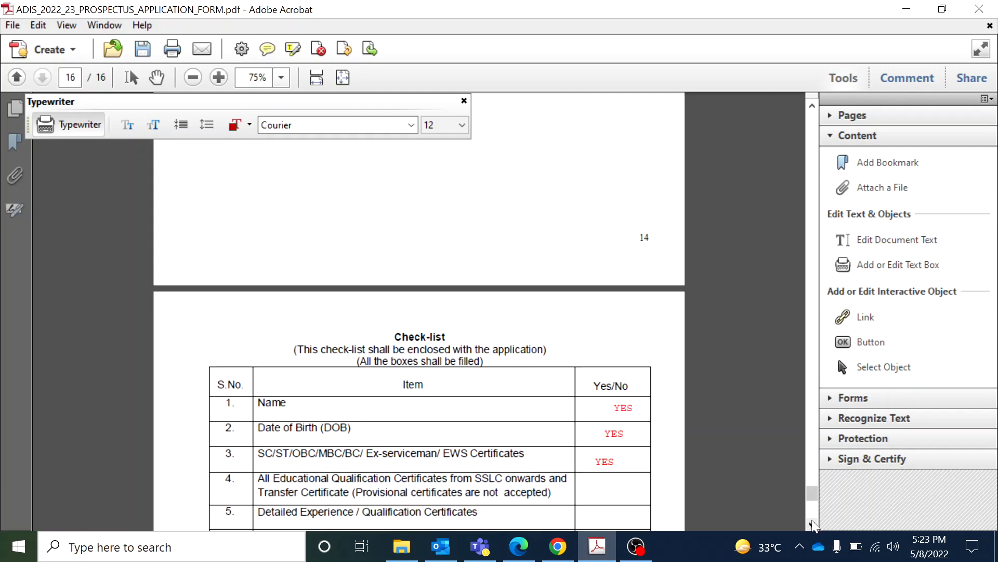
left_click(812, 524)
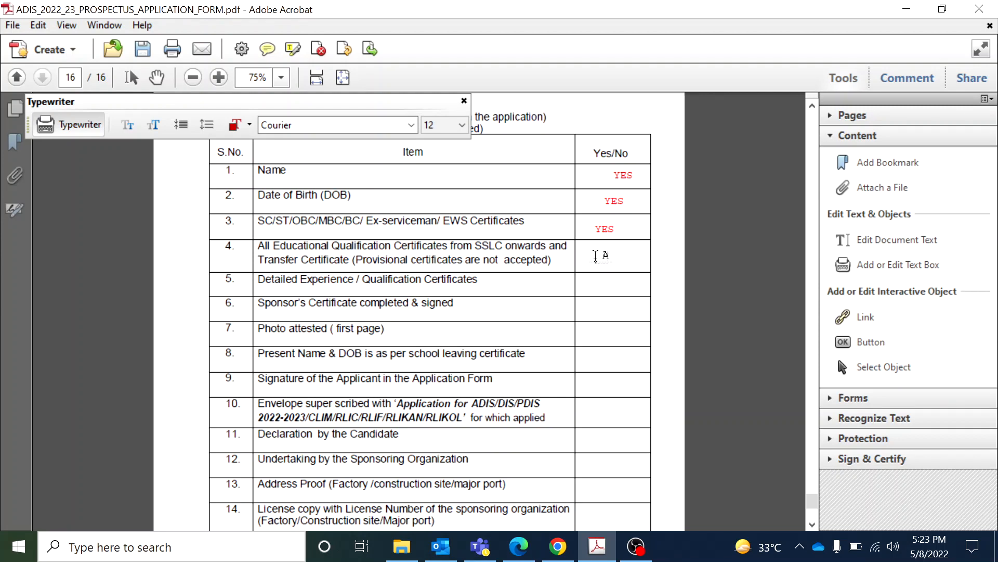
Type red YES answers in the Yes/No cells of check-list rows 4 to 7
left_click(596, 255)
type("YES")
left_click(601, 286)
type("YES")
left_click(596, 309)
type("YES")
left_click(605, 333)
type("YES")
Type red YES answers in rows 8 to 11, through Declaration by the Candidate
left_click(608, 363)
type("YES")
left_click(608, 385)
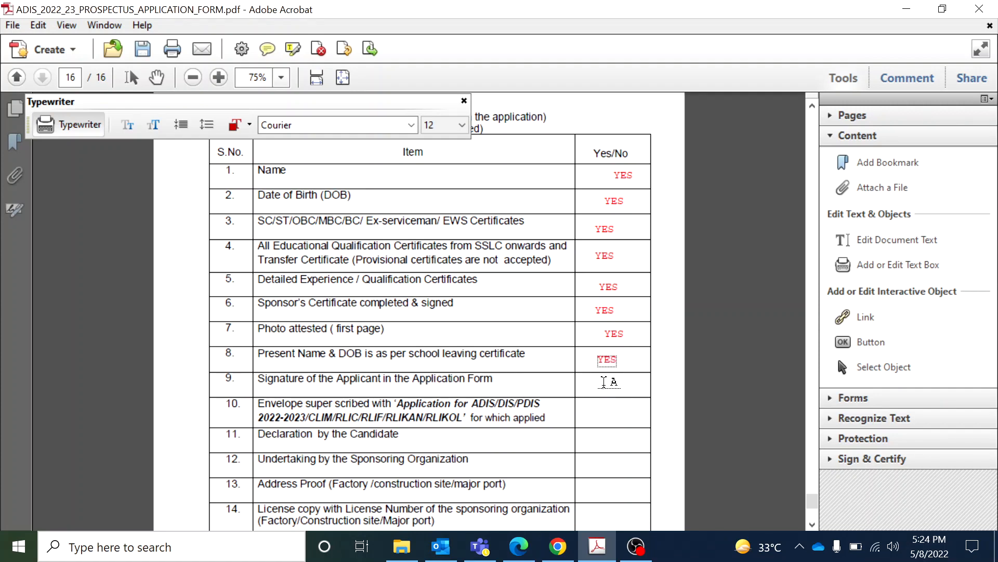
type("YES")
left_click(602, 410)
left_click(602, 411)
type("YES")
left_click(608, 443)
type("YES")
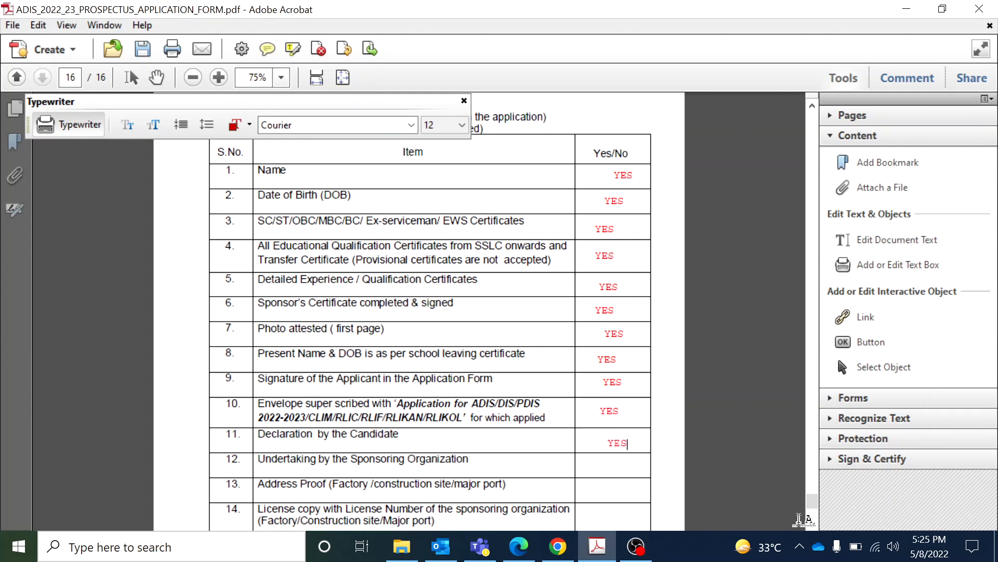
left_click(813, 523)
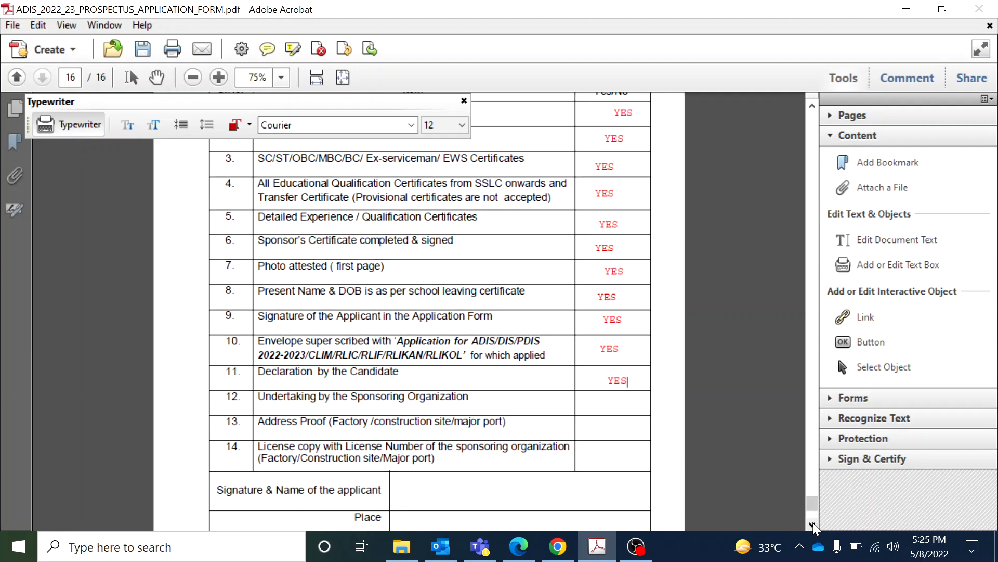
Enter YES/NA in check-list row 12 and start row 13's answer
left_click(604, 401)
type("YES/")
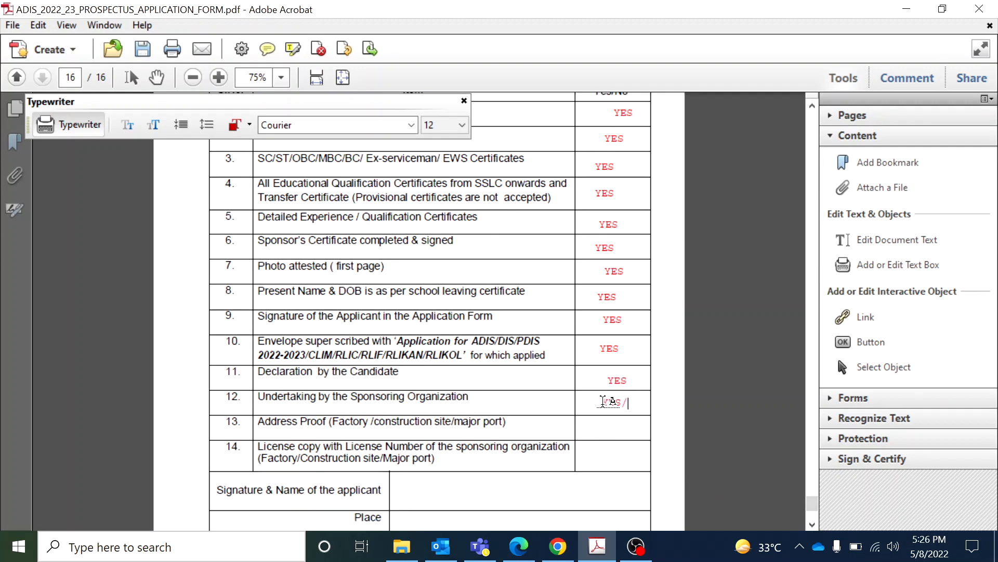
type("NA")
left_click(596, 428)
left_click(812, 523)
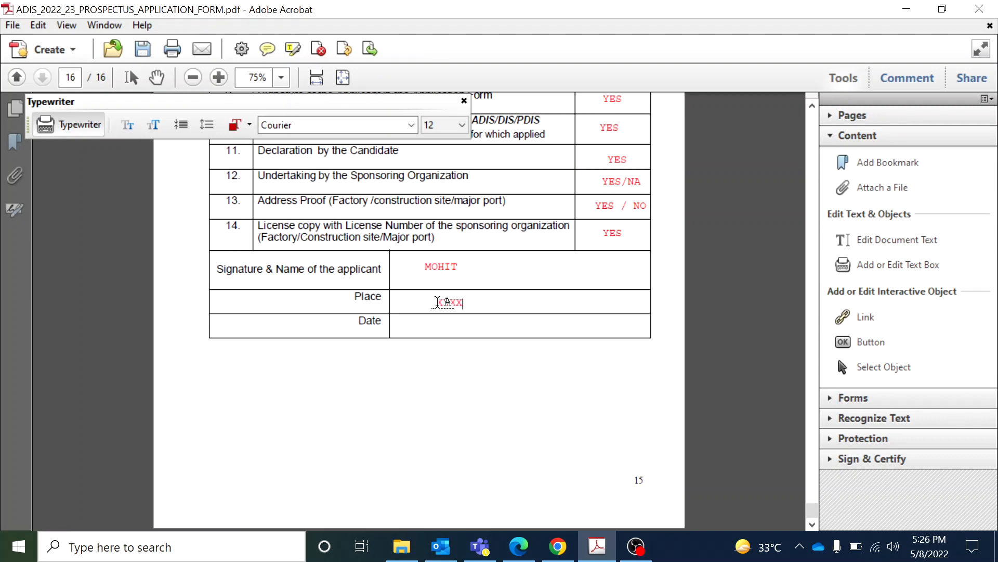
Fill the Date field with the XXXXXXXXXX placeholder
left_click(435, 328)
type("XXXXXXXXXX")
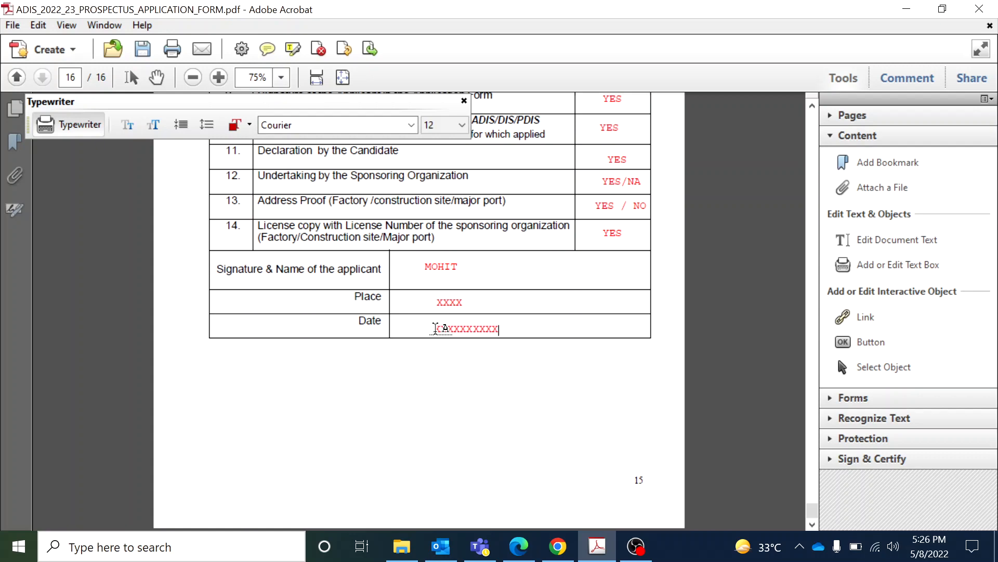
left_click(539, 449)
left_click_drag(809, 509, 807, 467)
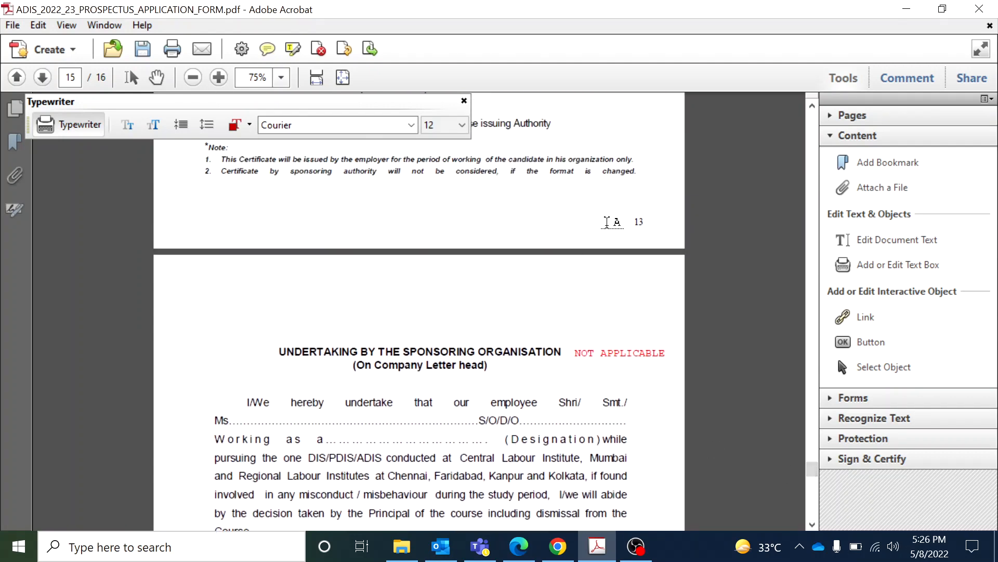
Scroll from the check-list back up to page 5's section 8, Submission of Application
left_click(811, 524)
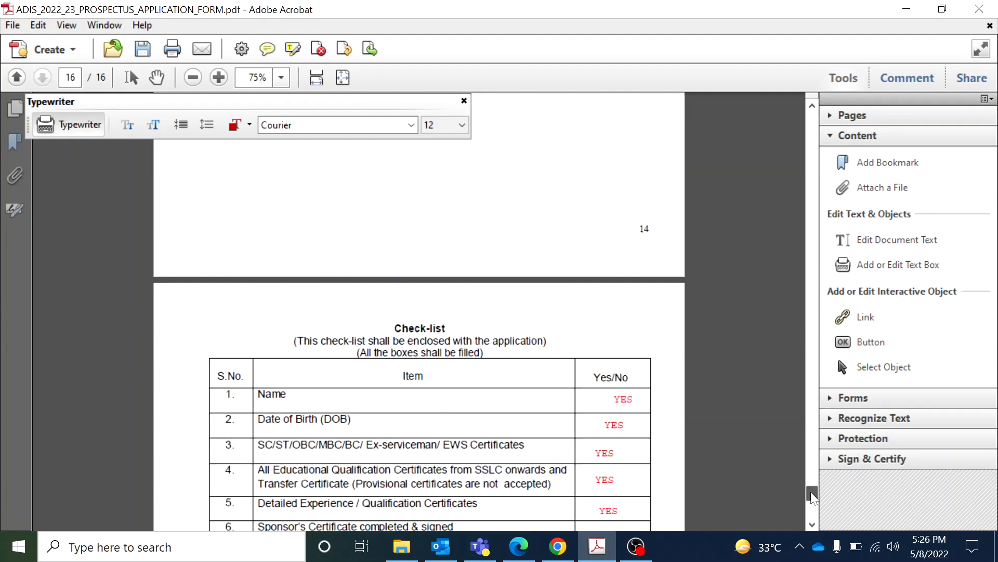
left_click_drag(810, 491, 811, 469)
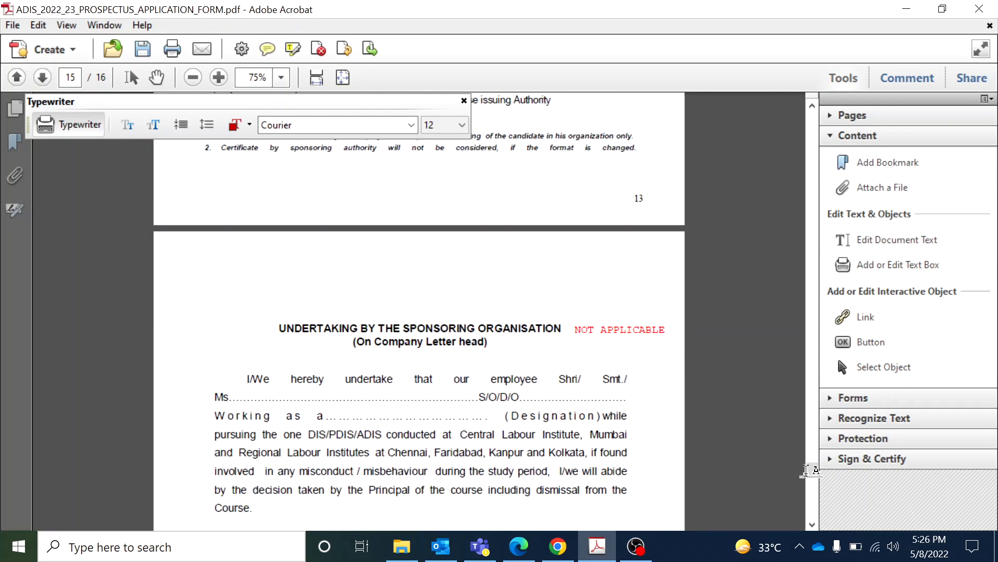
mouse_move(810, 466)
left_mouse_down()
mouse_move(810, 169)
mouse_move(809, 215)
left_mouse_up()
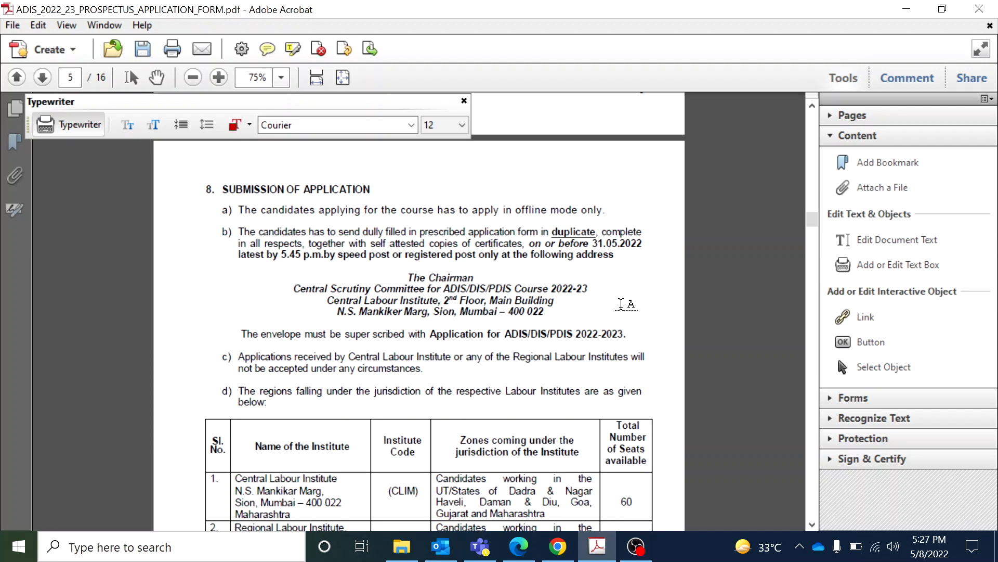
Switch to the Hand tool, deselect the stray empty text box, and scroll to page 16
left_click(430, 337)
left_click(453, 337)
left_click(434, 336)
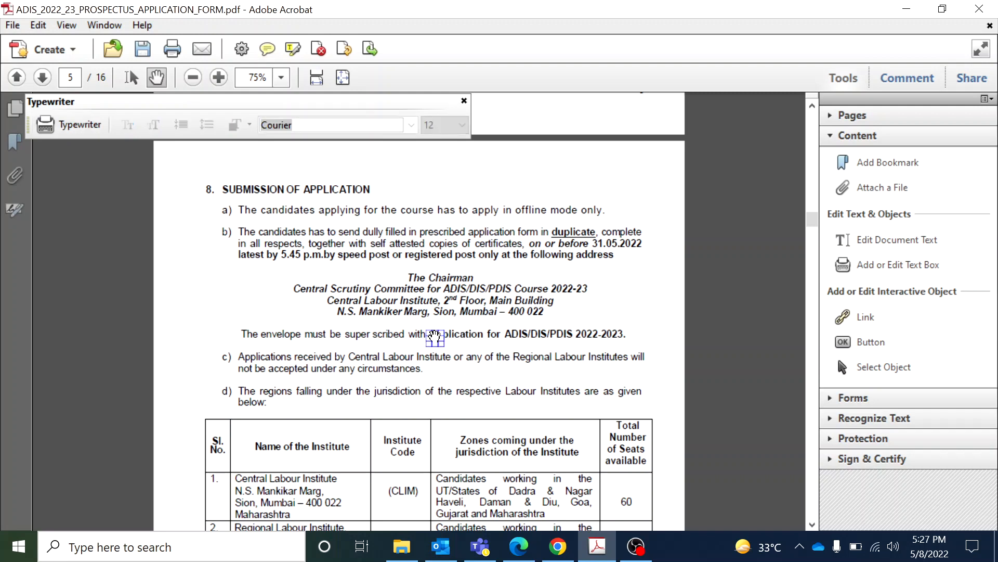
left_click(633, 338)
left_click_drag(812, 219, 811, 510)
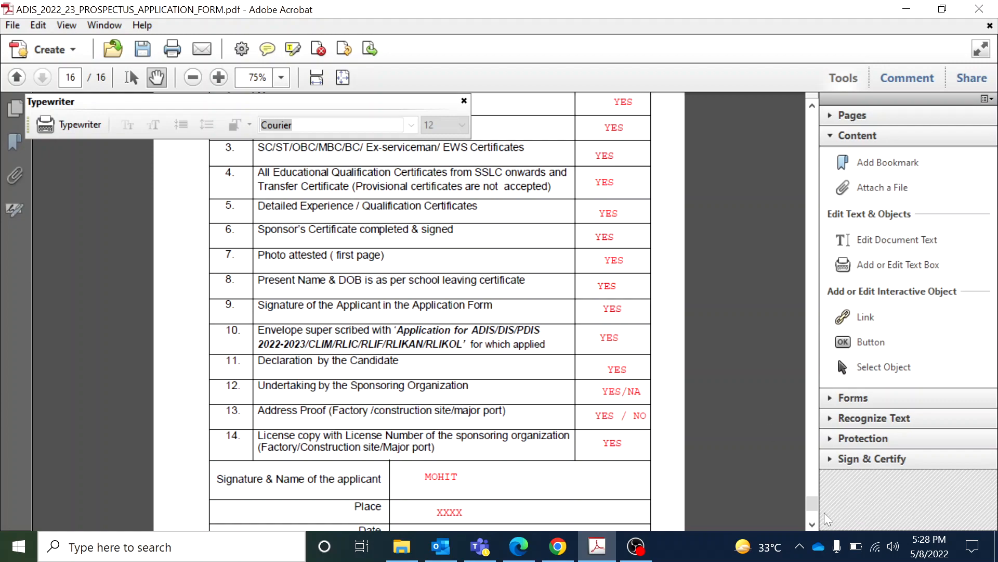
Scroll up to page 5's Submission of Application section with the address and seat table
left_click_drag(812, 504, 796, 220)
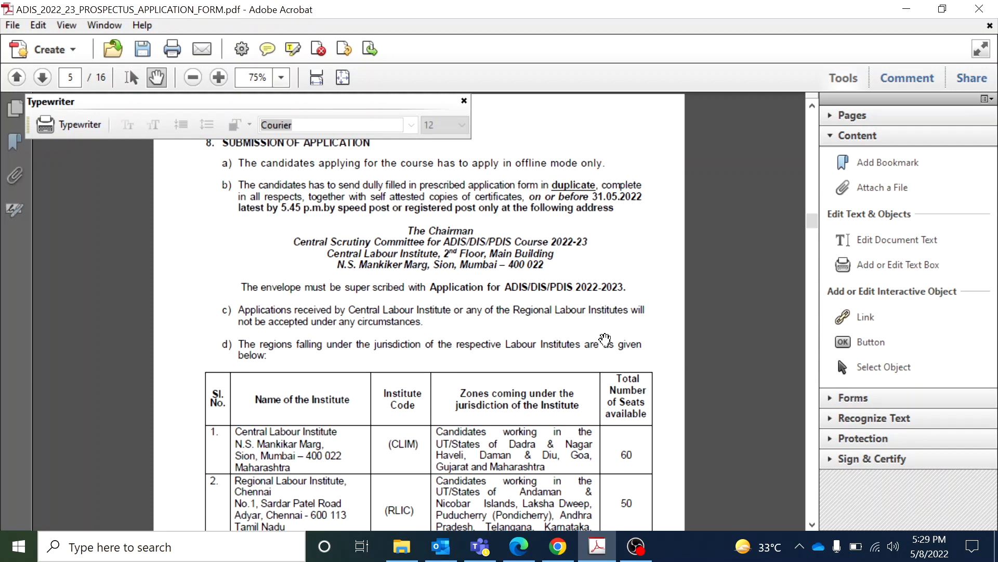
Scroll from page 5 to the Combined Application Form cover on page 8
left_click(812, 104)
left_click(813, 105)
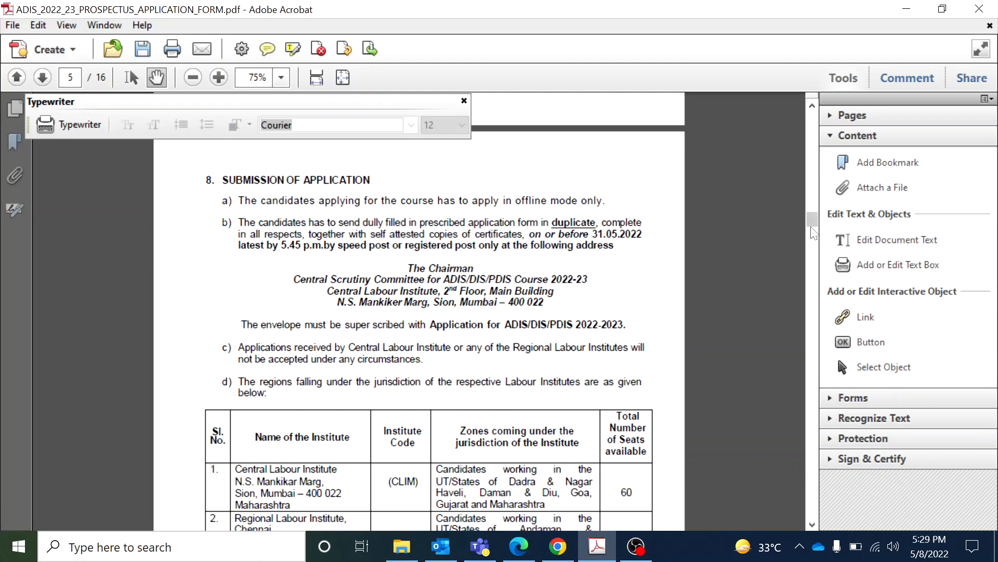
left_click_drag(815, 225, 800, 298)
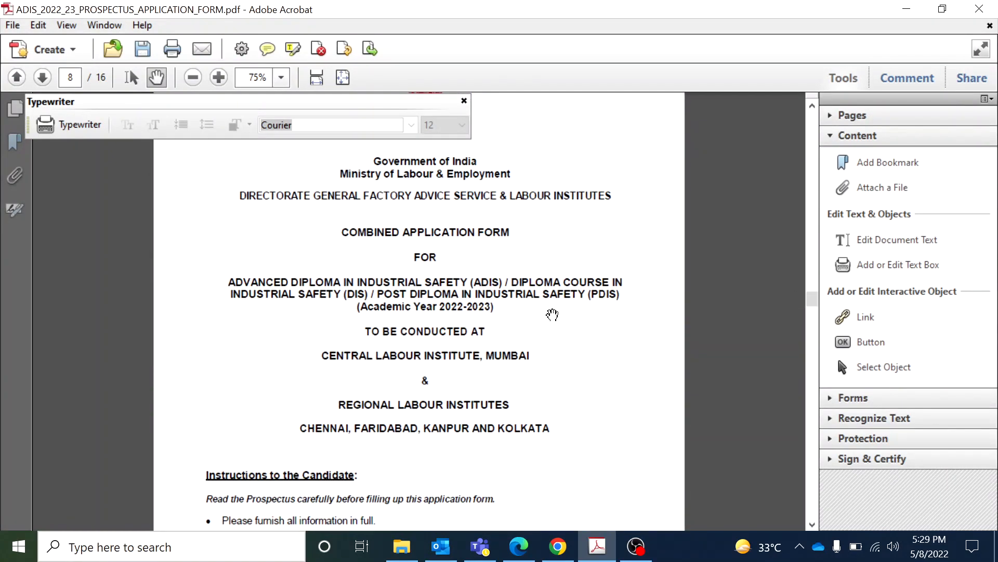
Review page 16's check-list answers and signature row, then scroll back up to page 3
left_click_drag(815, 310, 815, 473)
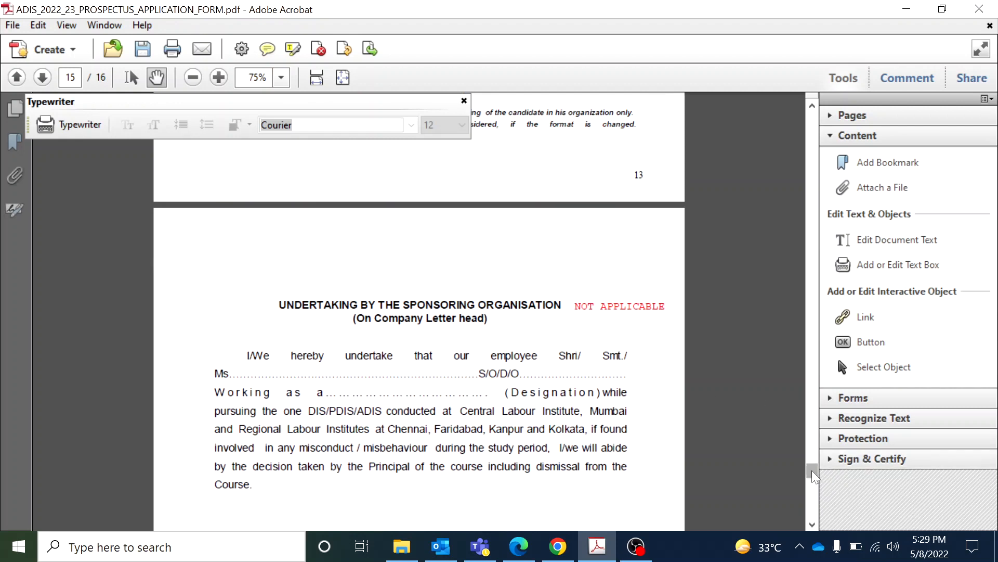
left_click_drag(812, 472, 811, 507)
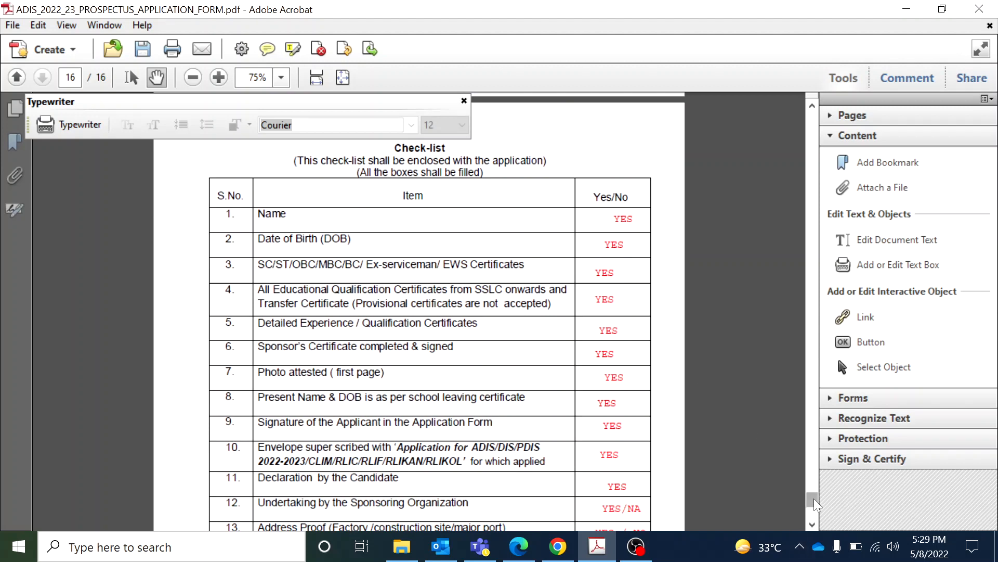
left_click_drag(814, 501, 815, 509)
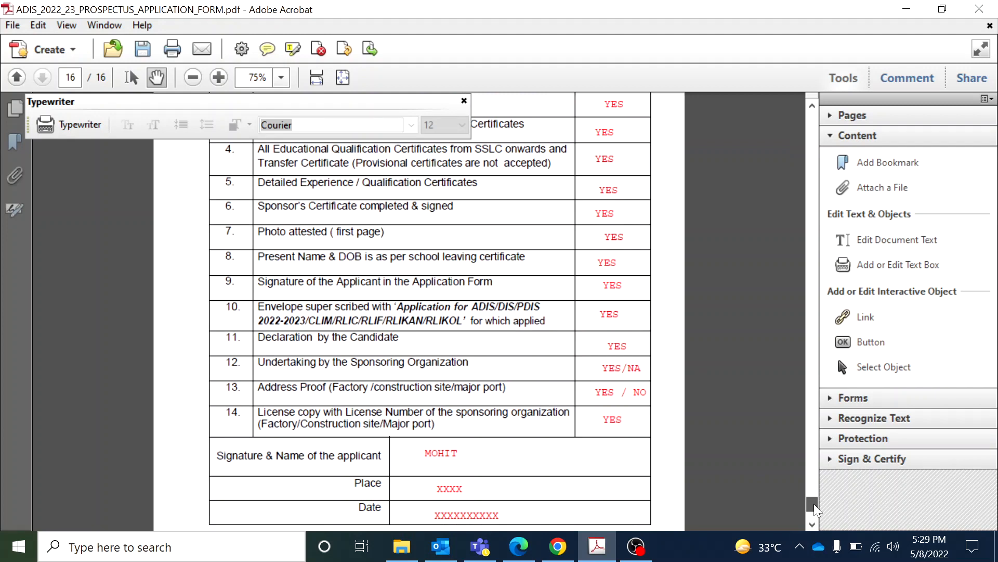
left_click_drag(814, 503, 816, 498)
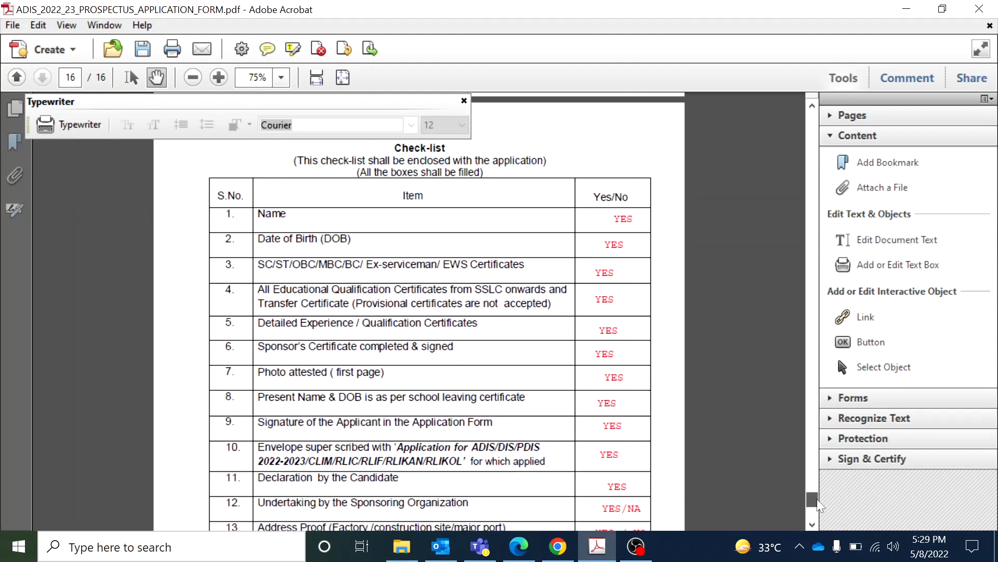
mouse_move(817, 499)
left_mouse_down()
mouse_move(810, 117)
mouse_move(807, 167)
left_mouse_up()
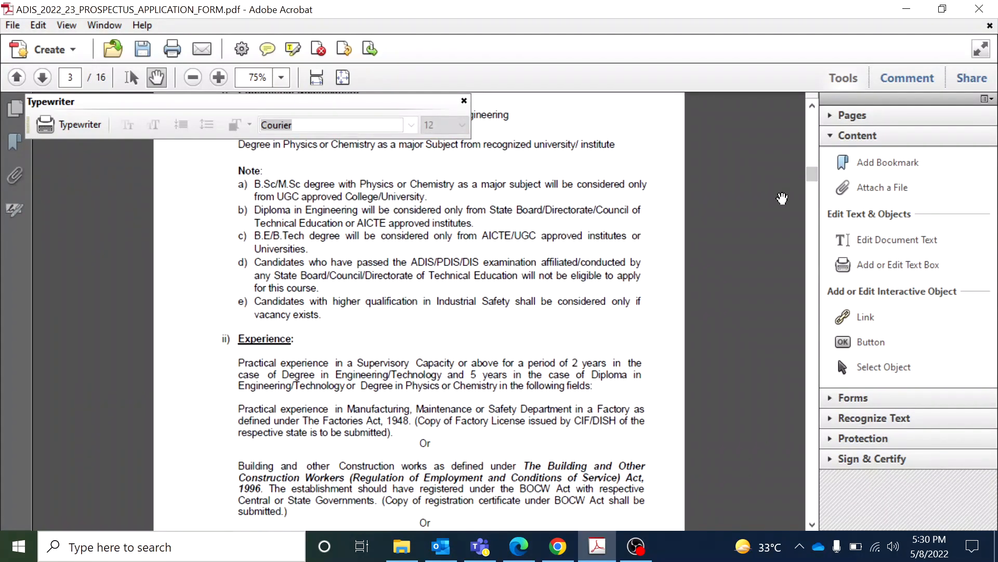